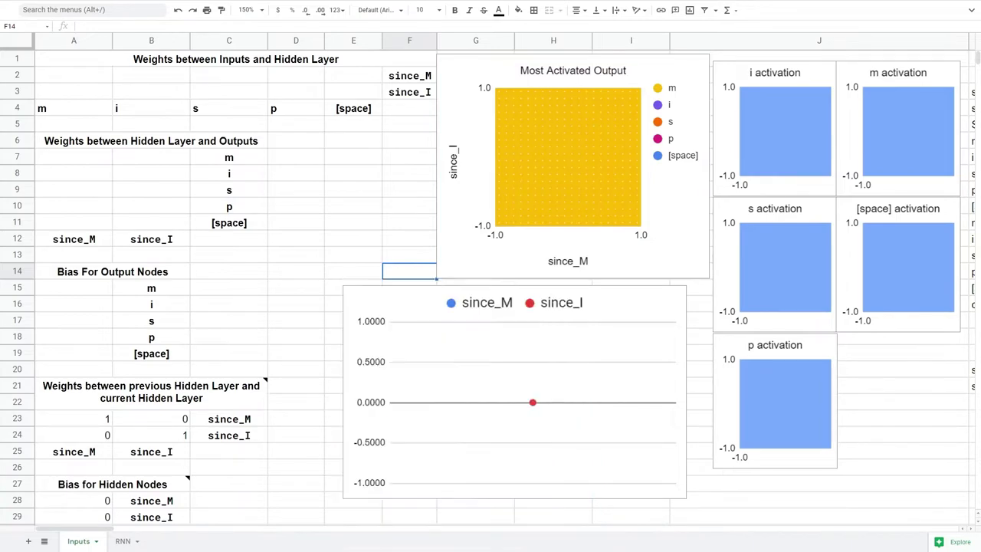
Give output i a since_I weight of 3, a since_M weight of 0 and a bias of 0.
click(156, 174)
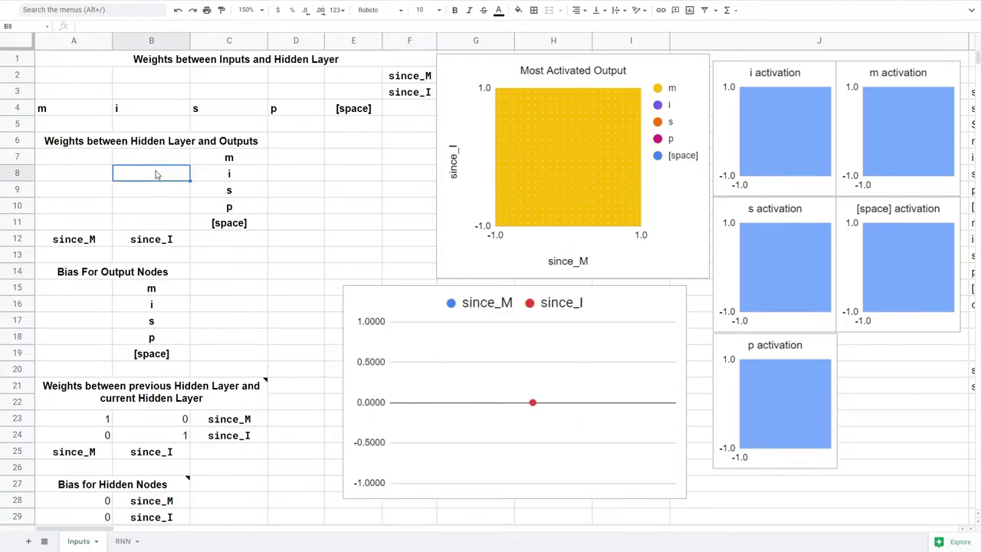
text(3)
key(Return)
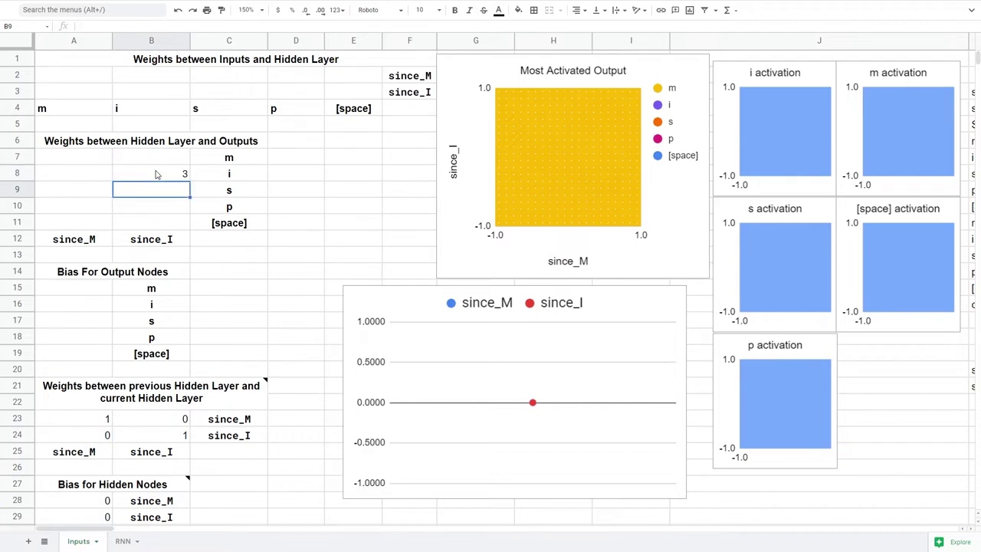
click(102, 175)
text(0)
key(Return)
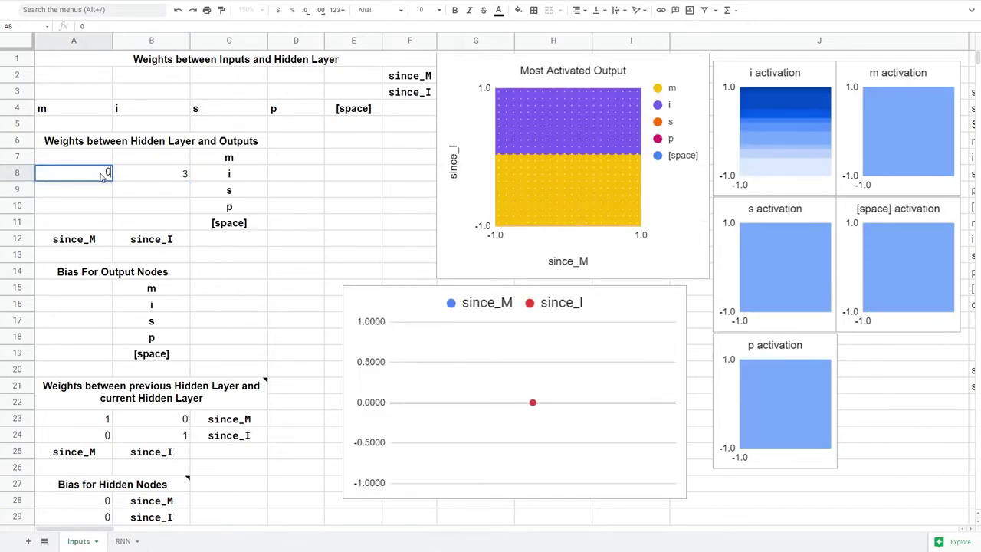
click(107, 304)
text(0)
key(Return)
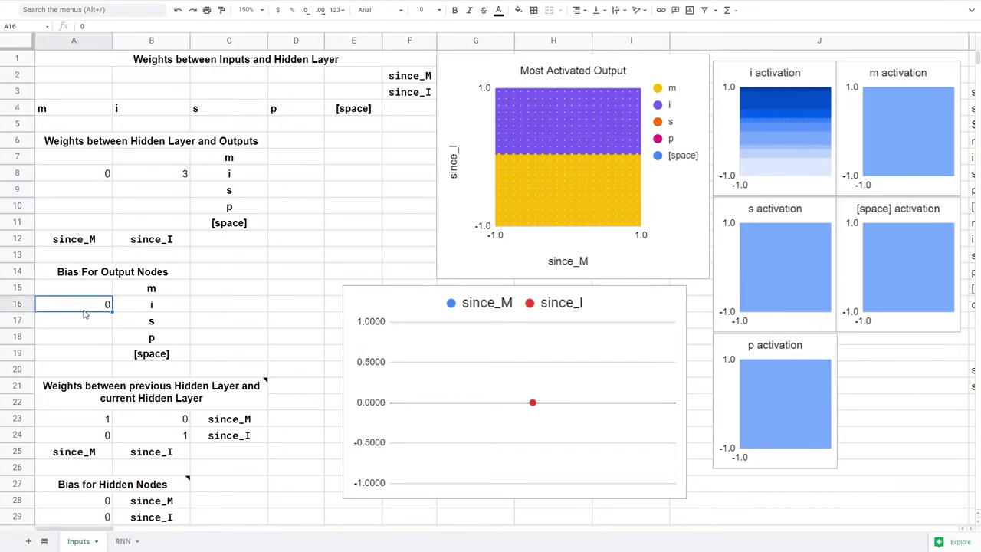
Set output s's since_M weight to -2, softened from an initial -3.
click(83, 190)
key(Tab)
click(85, 197)
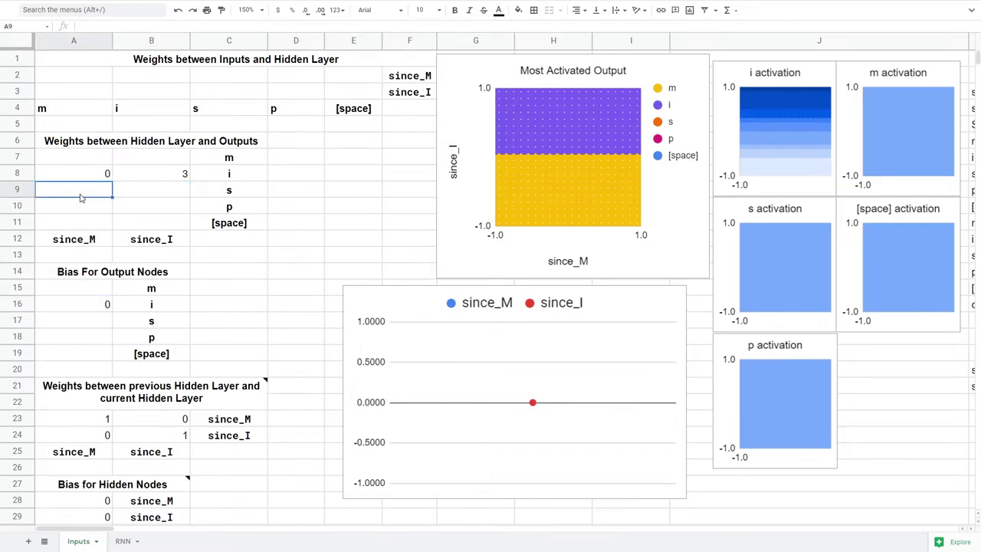
text(-3)
key(Return)
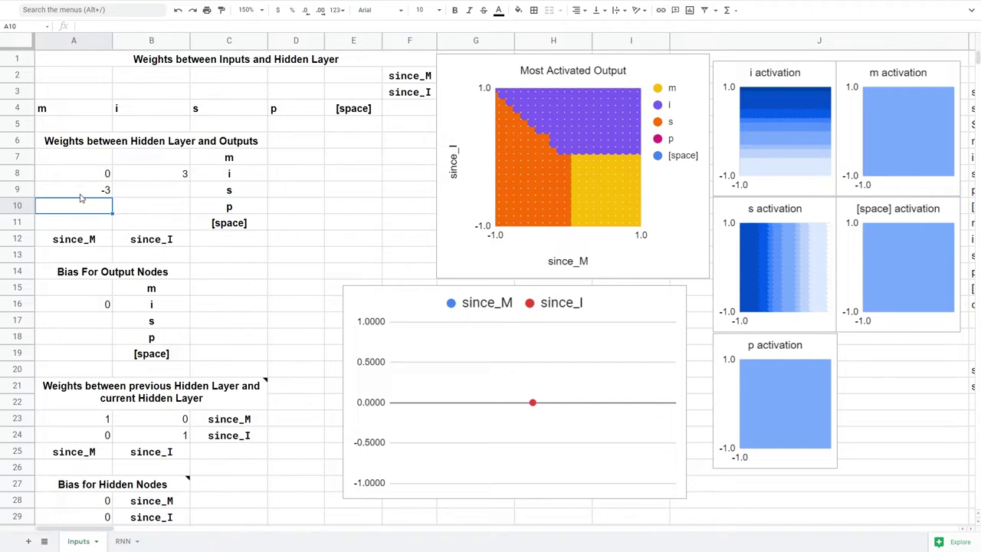
click(81, 194)
text(-2)
key(Return)
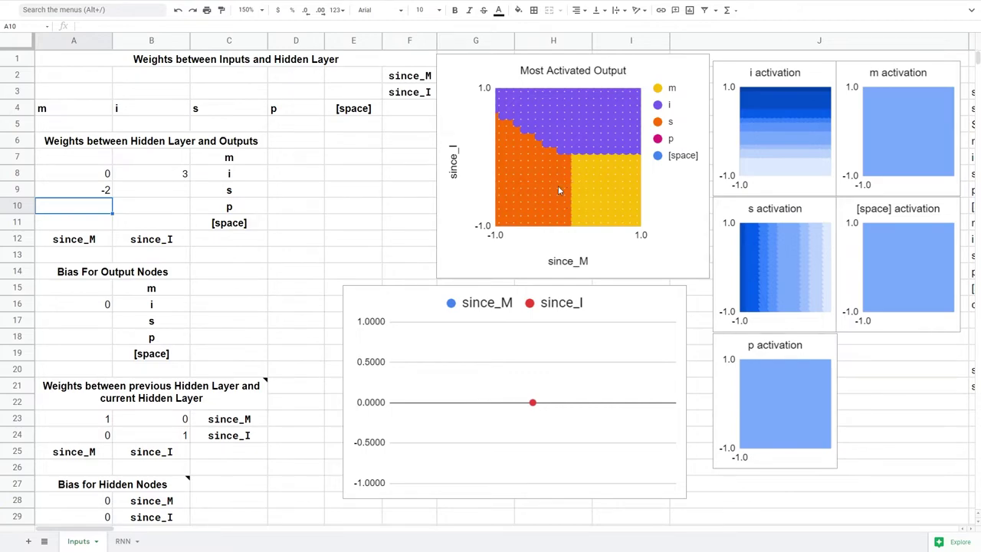
Set the s bias to 0.5, down from 1, and s's since_I weight to 0.
click(87, 328)
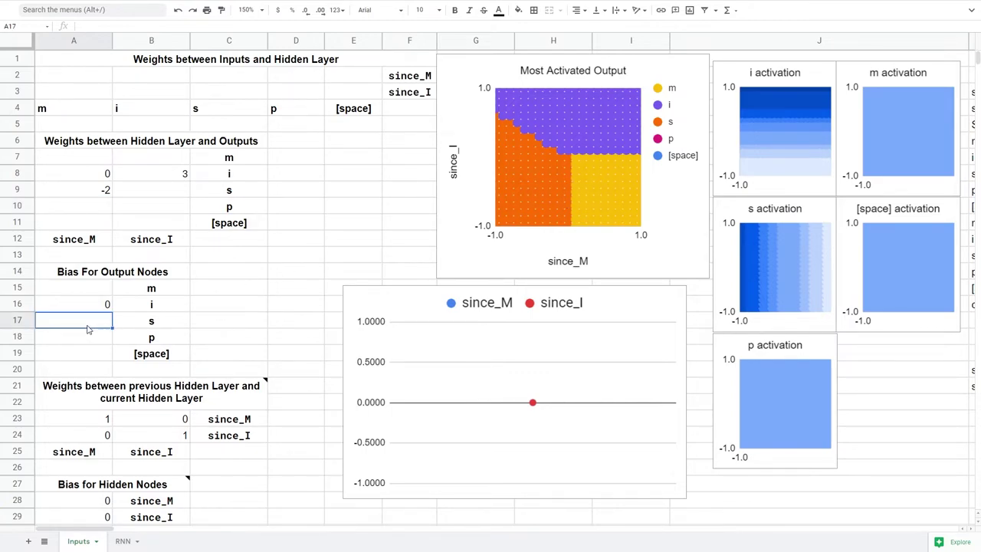
text(1)
key(Return)
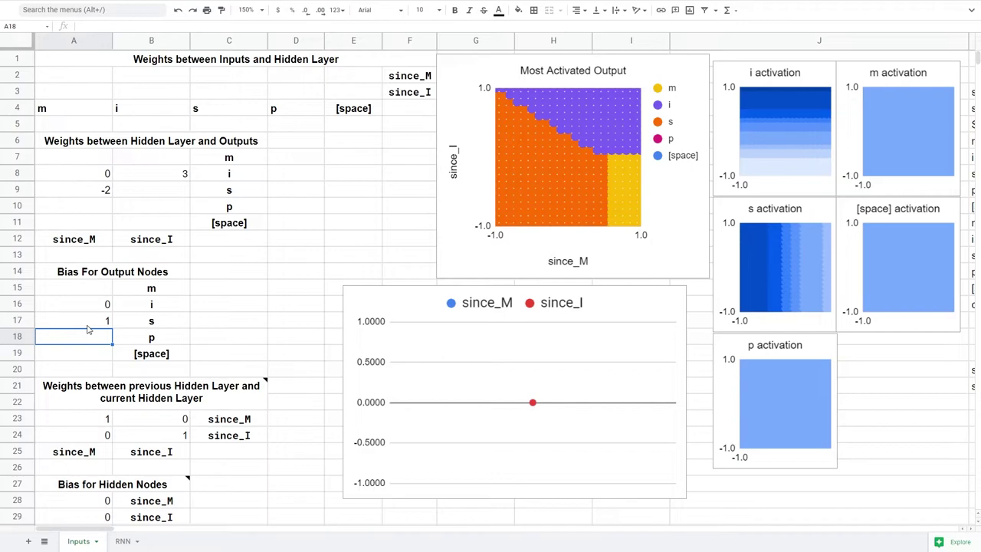
click(87, 328)
text(0.5)
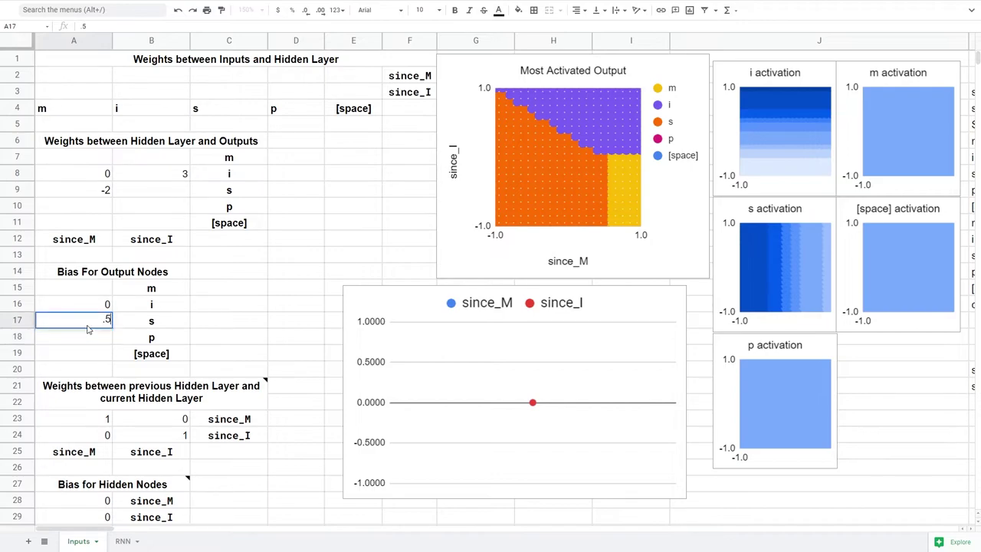
key(Return)
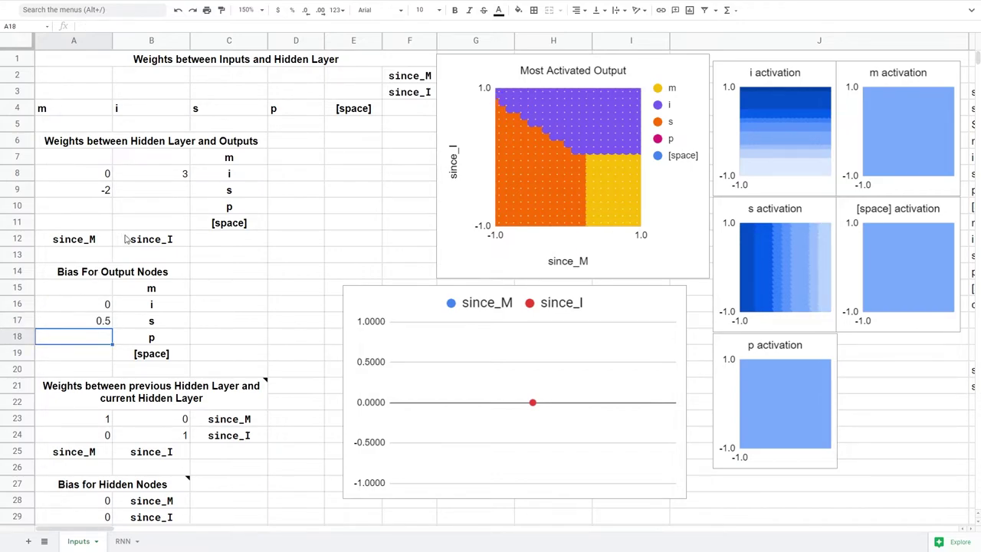
click(173, 196)
text(0)
key(Return)
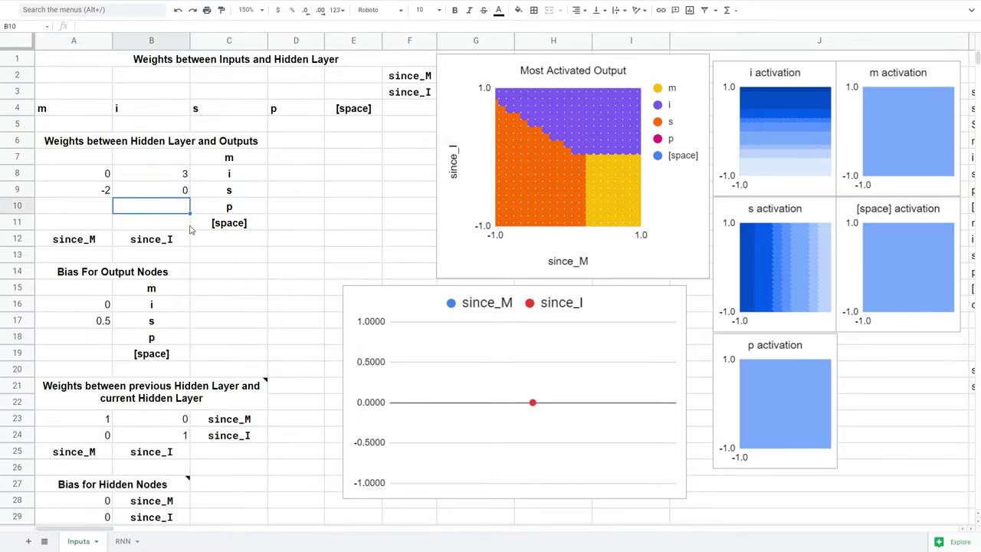
click(98, 158)
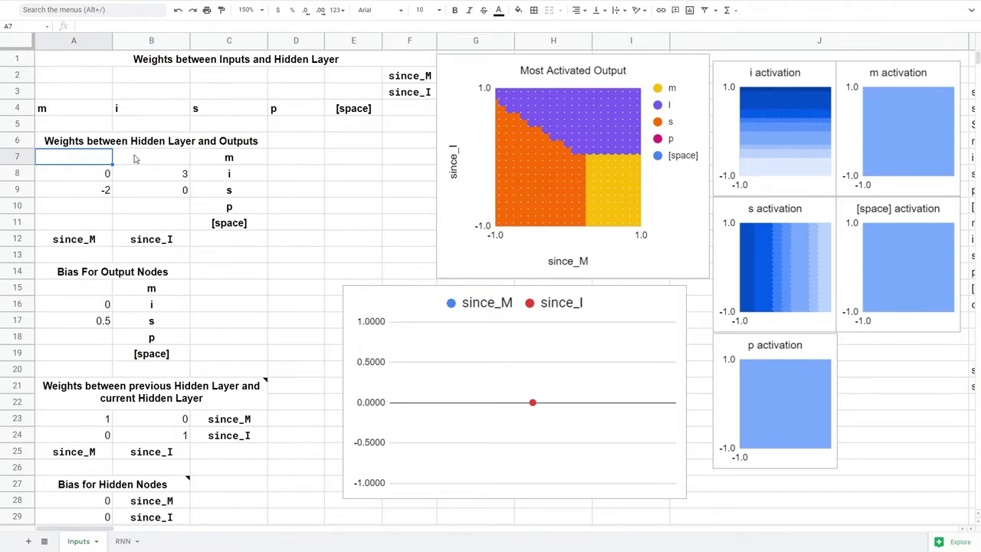
Give output m weights of 3 and 3 and a bias of -2.
text(3)
key(Tab)
text(3)
key(Tab)
click(141, 205)
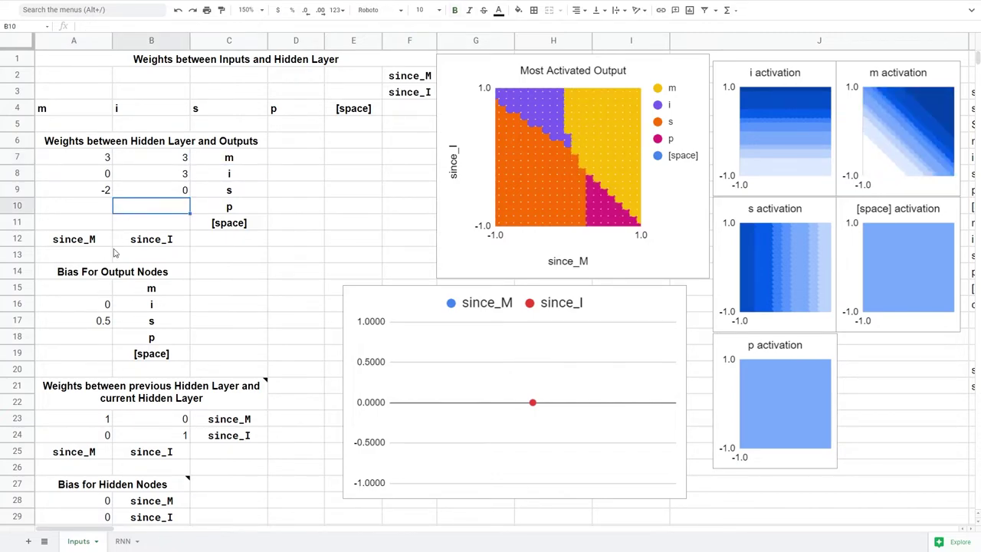
click(90, 290)
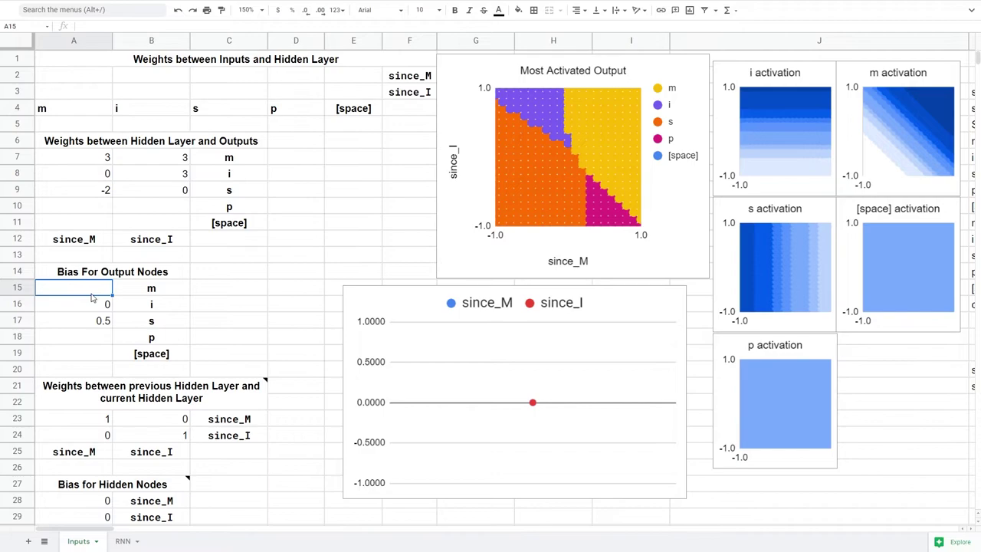
text(-2)
key(Return)
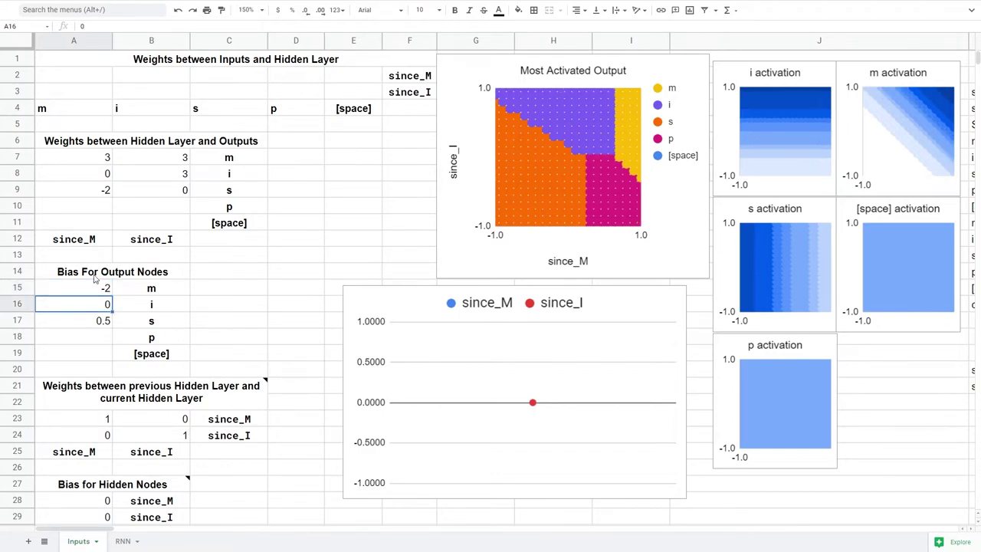
Strengthen m's since_M weight to 5 and lower its bias to -4.
click(100, 160)
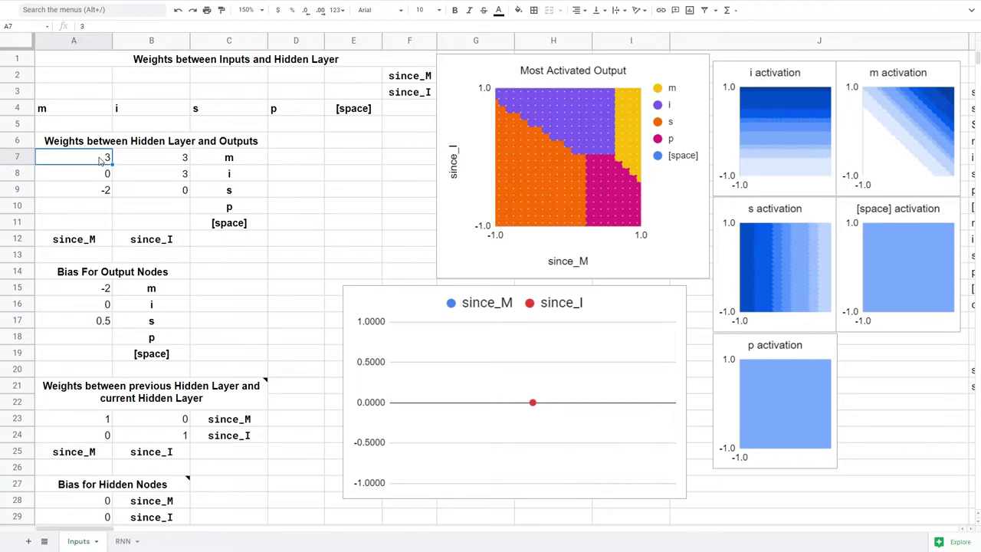
text(5)
key(Return)
click(87, 295)
text(-4)
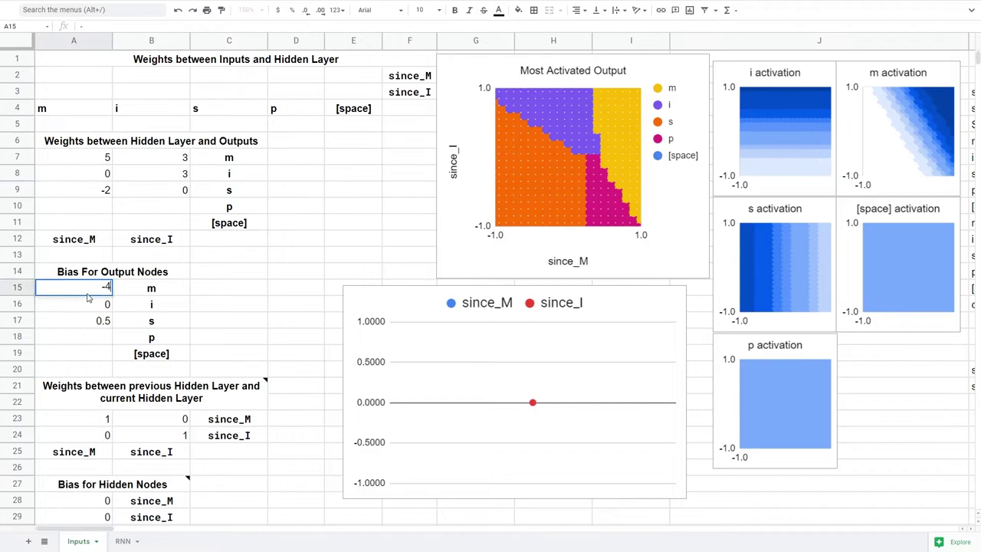
key(Return)
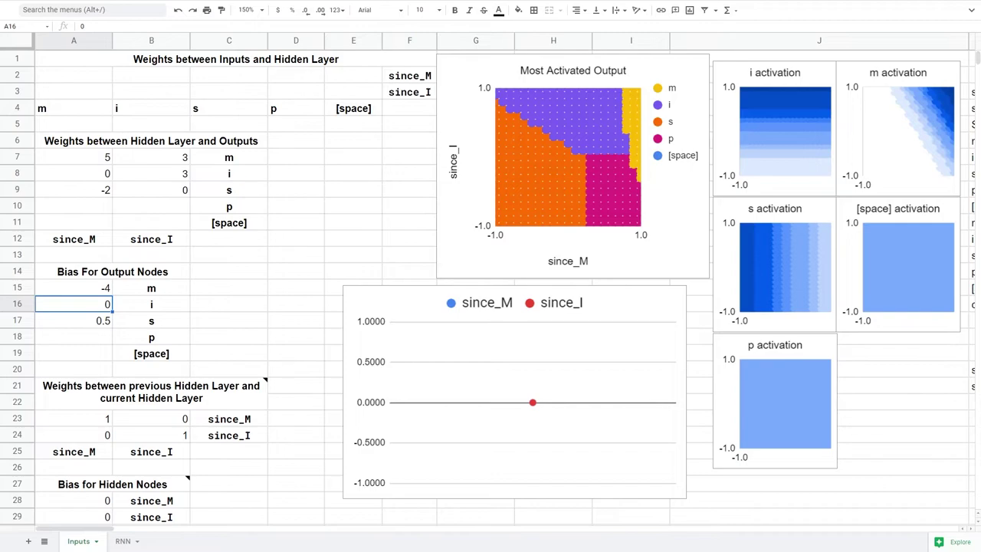
Give output p a since_M weight of 3.5, a since_I weight of 0 and a bias of -1.
click(85, 210)
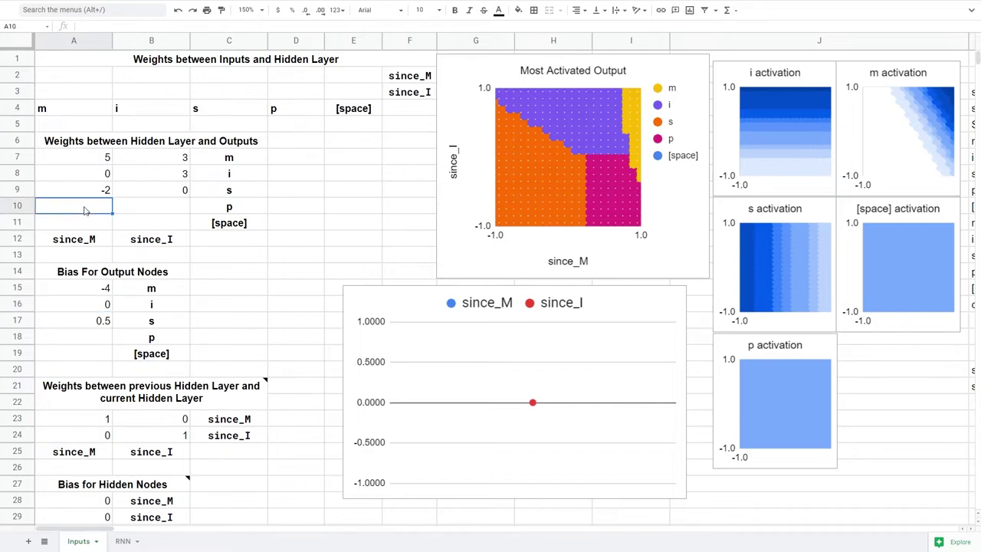
text(3)
key(Tab)
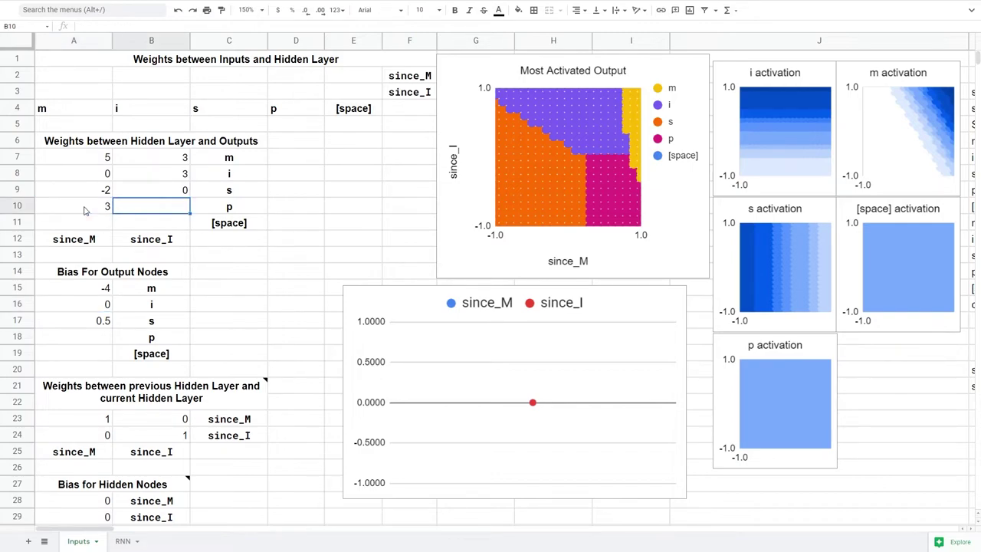
text(0)
key(Return)
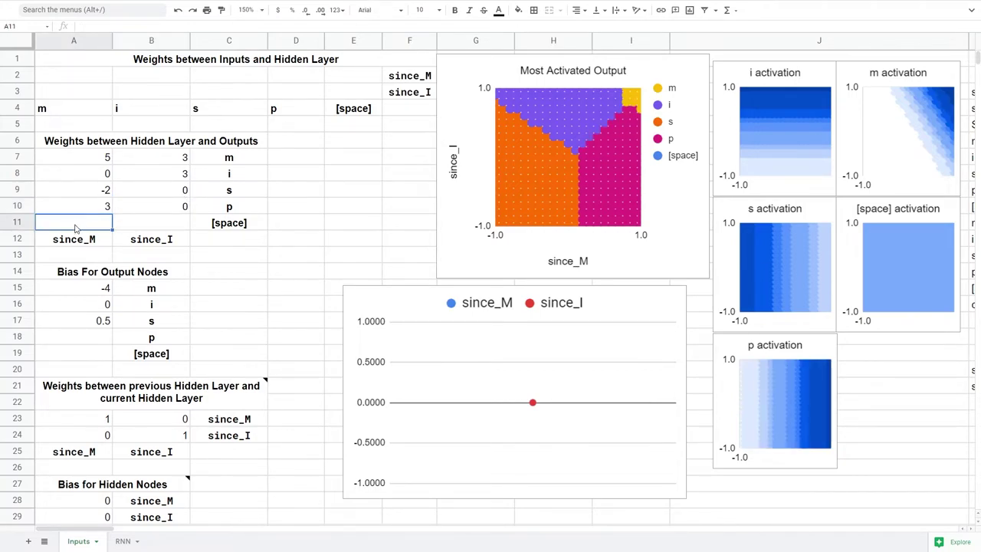
click(75, 339)
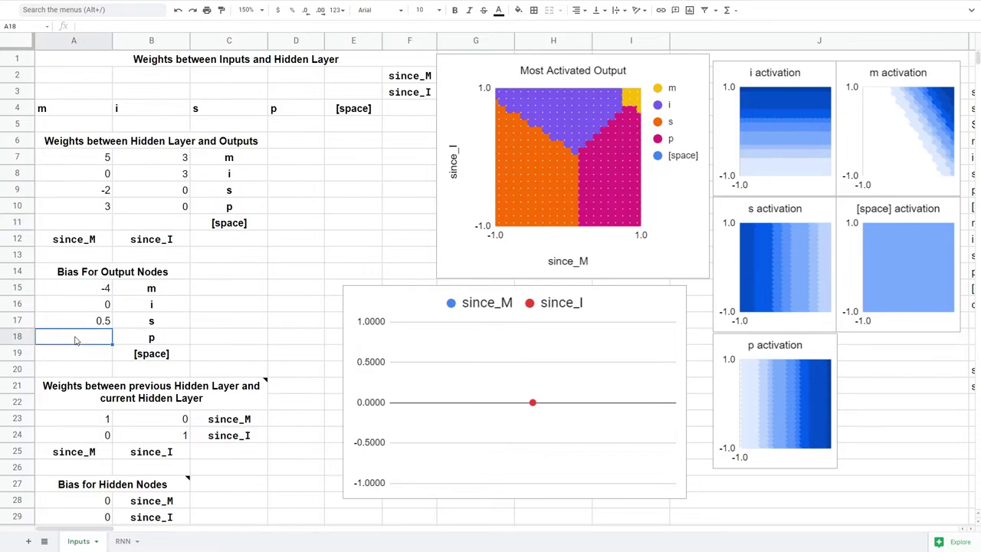
text(-1)
key(Return)
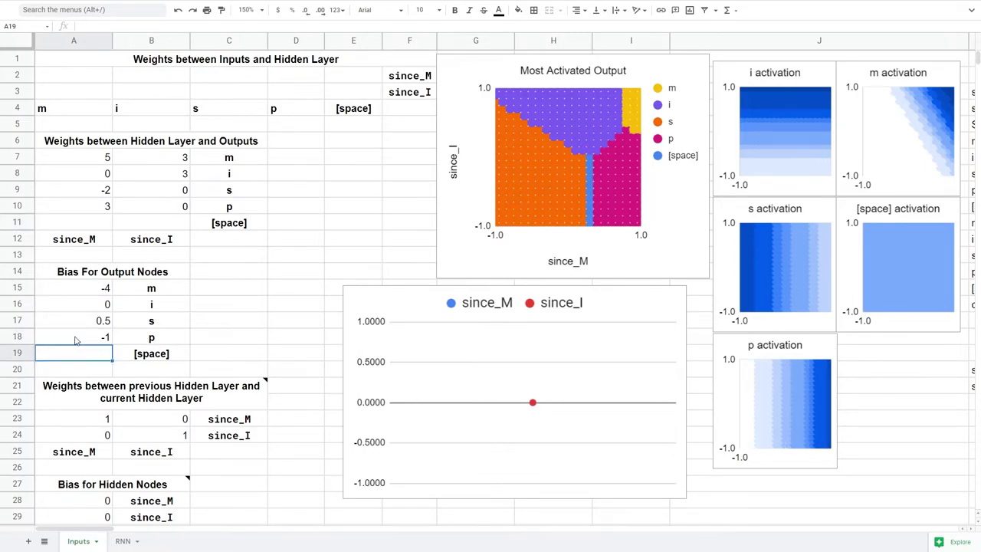
click(88, 207)
text(3.5)
key(Return)
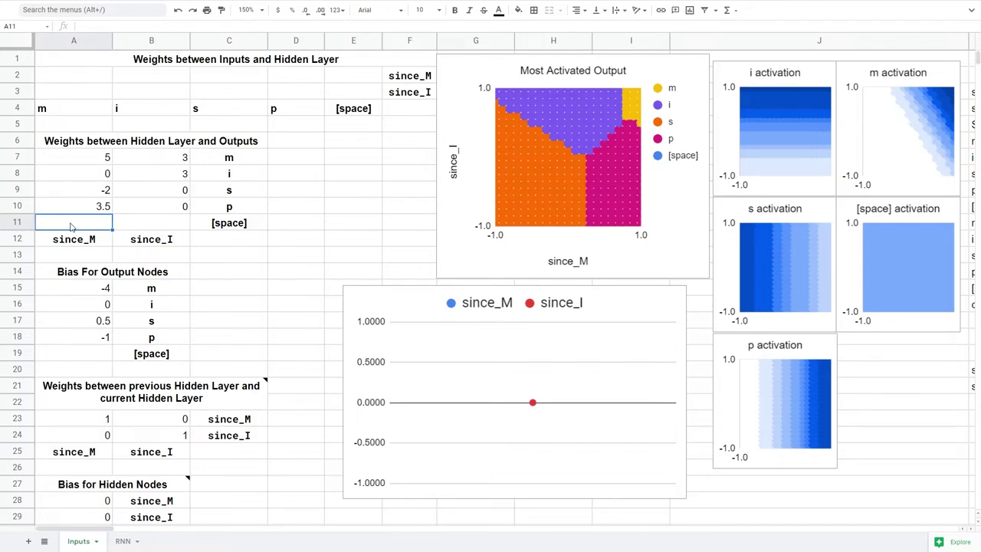
Set the [space] output's weights to 5 and 0.
text(5)
key(Tab)
text(0)
key(Return)
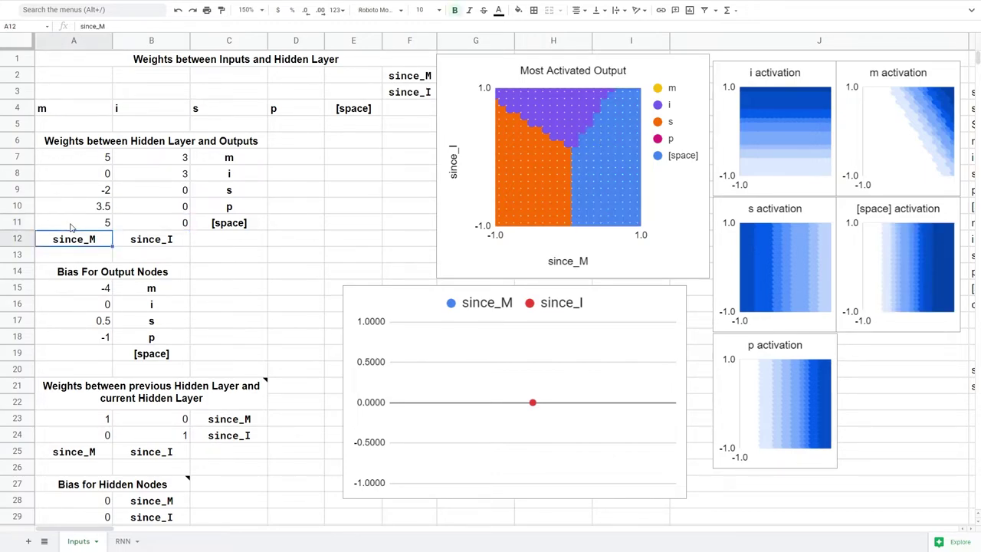
click(77, 351)
Enter -2 as the [space] bias, -10 in A2 and 10 in A3, then go to the RNN sheet.
text(-2)
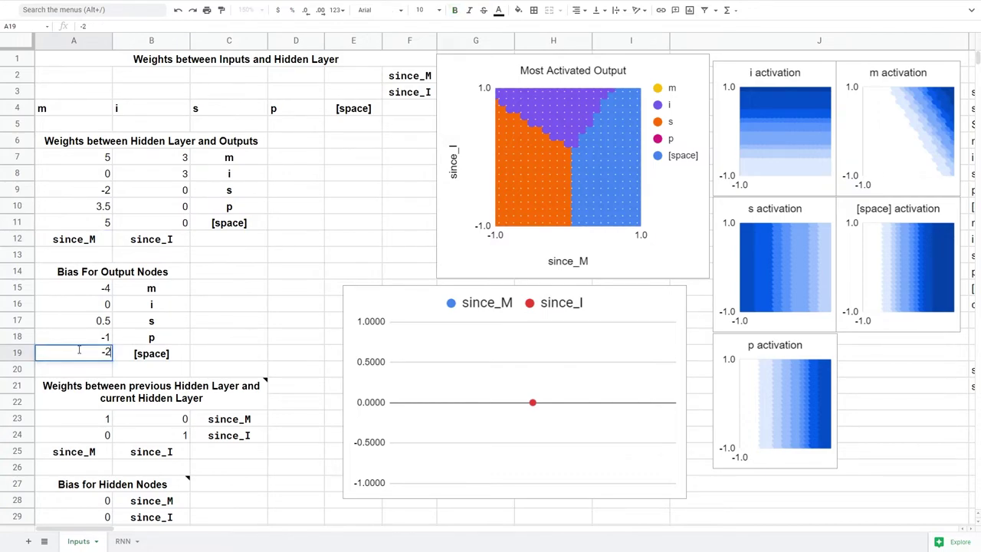
key(Return)
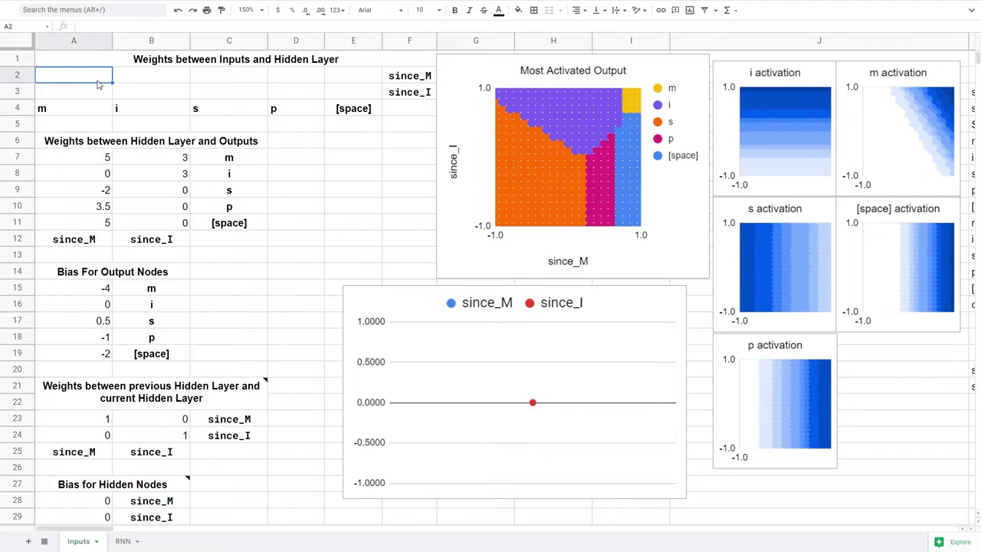
text(-10)
key(Return)
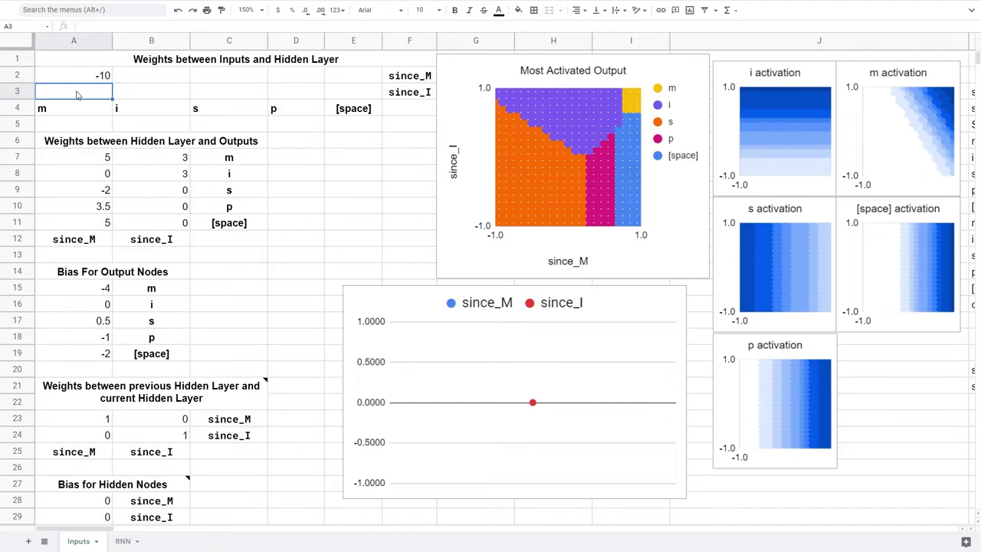
text(10)
key(Return)
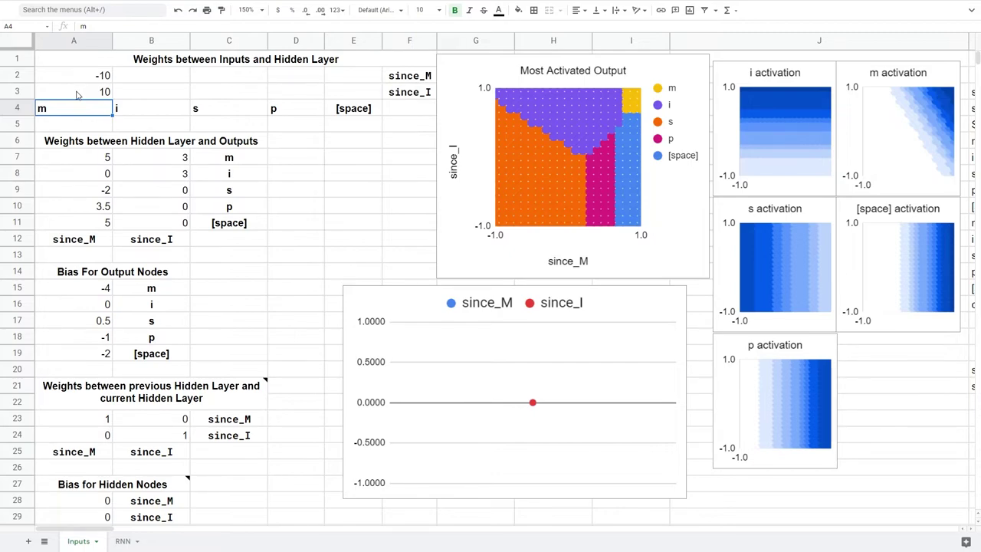
click(121, 542)
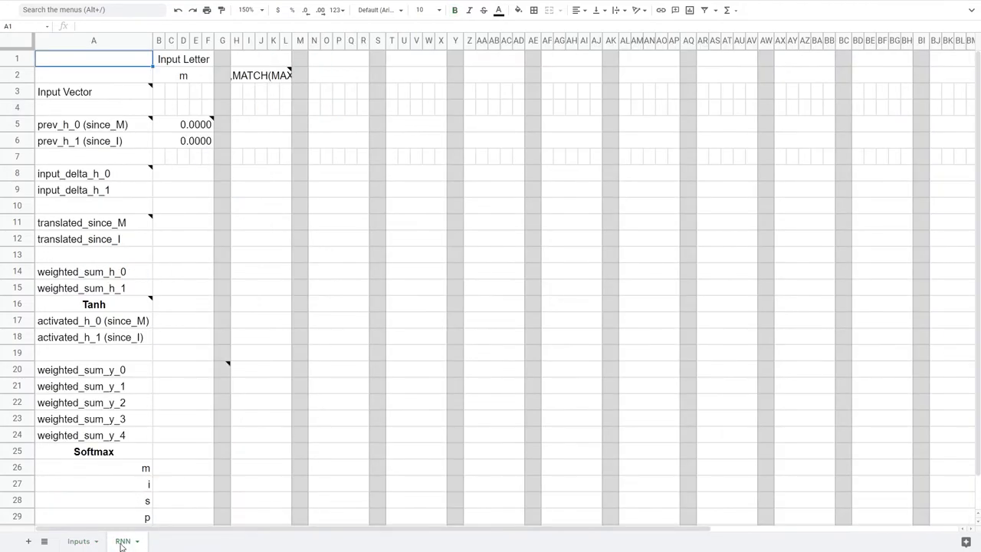
Enter =IF(B2=Inputs!A4,1,0) in B3 and fill it across to F3.
click(161, 95)
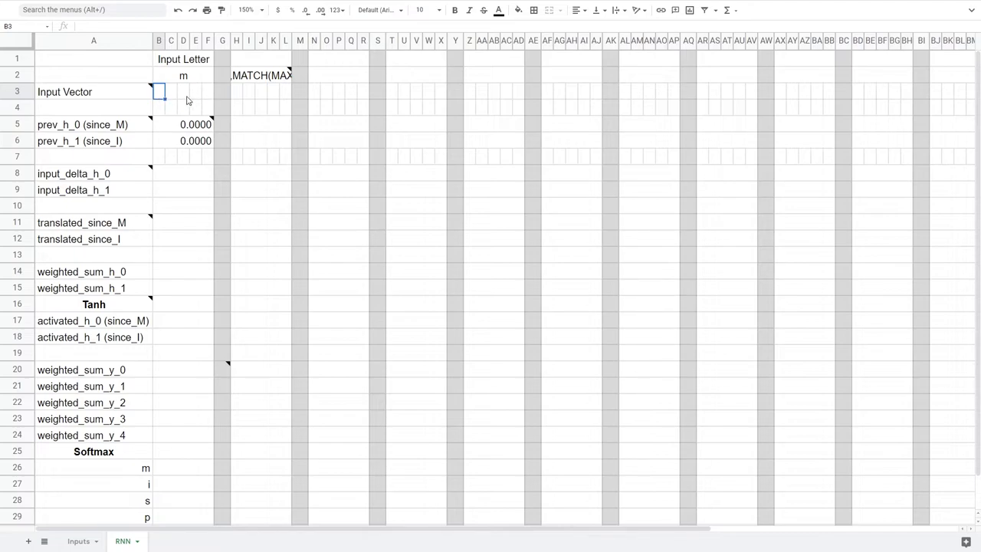
text(=IF()
click(177, 77)
text(=)
click(89, 542)
click(81, 113)
text(,1,0))
key(Return)
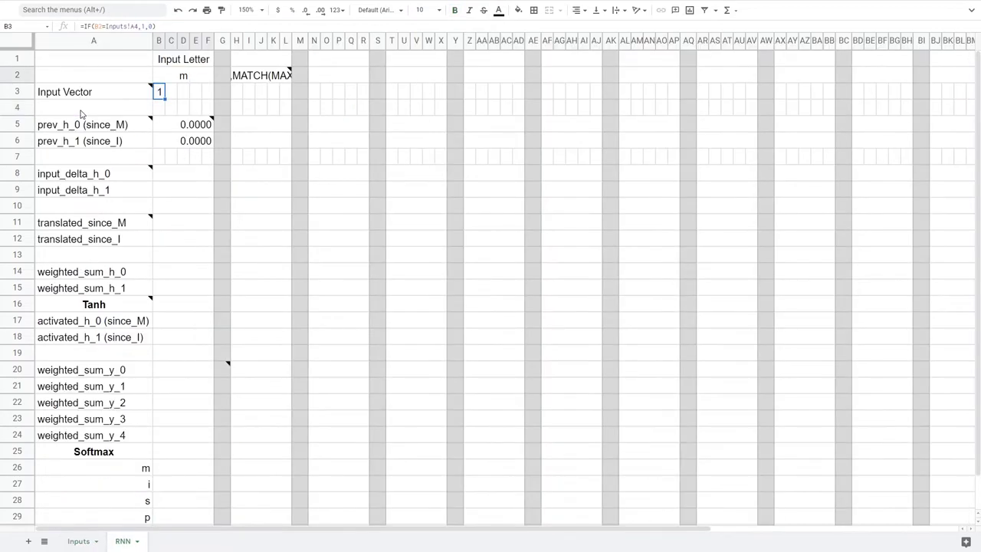
drag(165, 99, 207, 92)
Review each one-hot formula in B3:F3 in the formula bar.
click(171, 92)
click(98, 26)
key(Tab)
click(98, 26)
key(Tab)
click(98, 26)
key(Tab)
click(98, 26)
key(Escape)
key(Left)
key(Left)
key(Left)
key(Left)
click(134, 26)
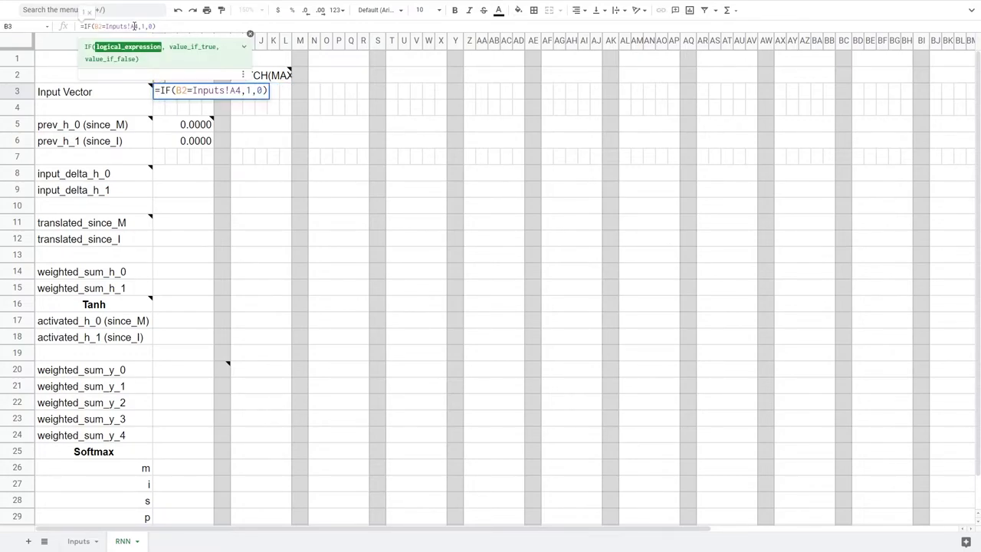
key(Tab)
click(133, 26)
key(Tab)
click(131, 26)
key(Tab)
click(132, 26)
Enter =SUMPRODUCT($B$3:$F$3,Inputs!$A$2:$E$2) in B8 for input_delta_h_0.
key(Tab)
click(132, 26)
key(Tab)
click(157, 175)
text(=SUMPR)
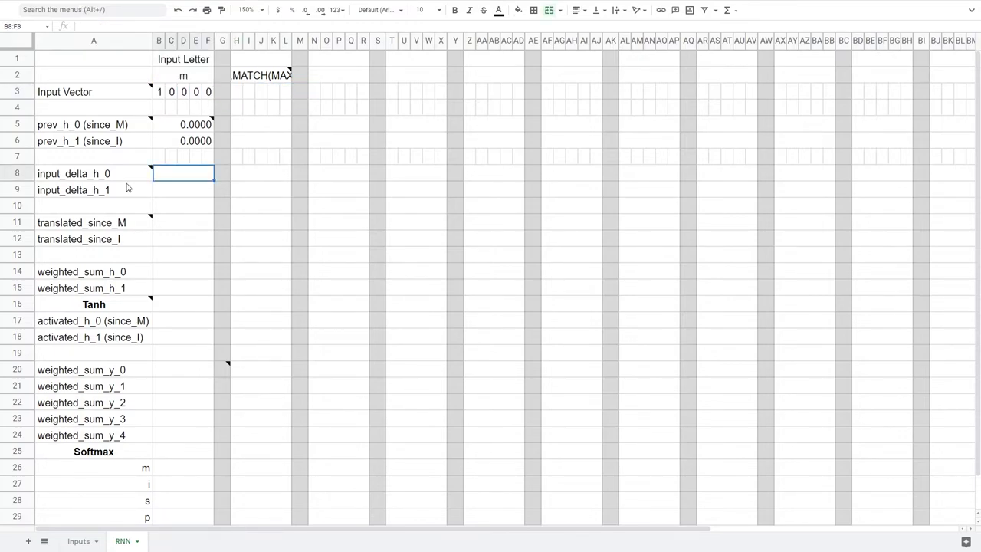
text(ODUCT()
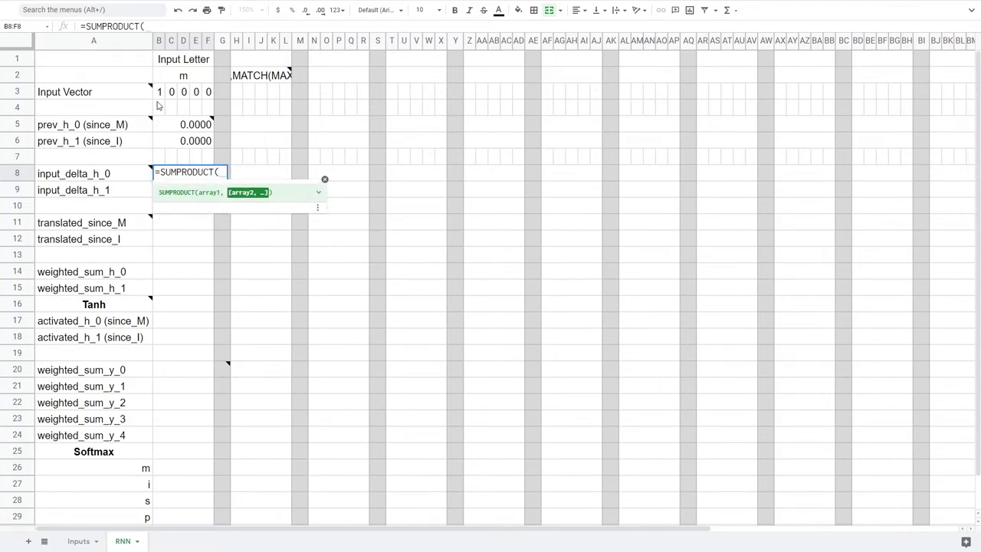
drag(160, 93, 214, 92)
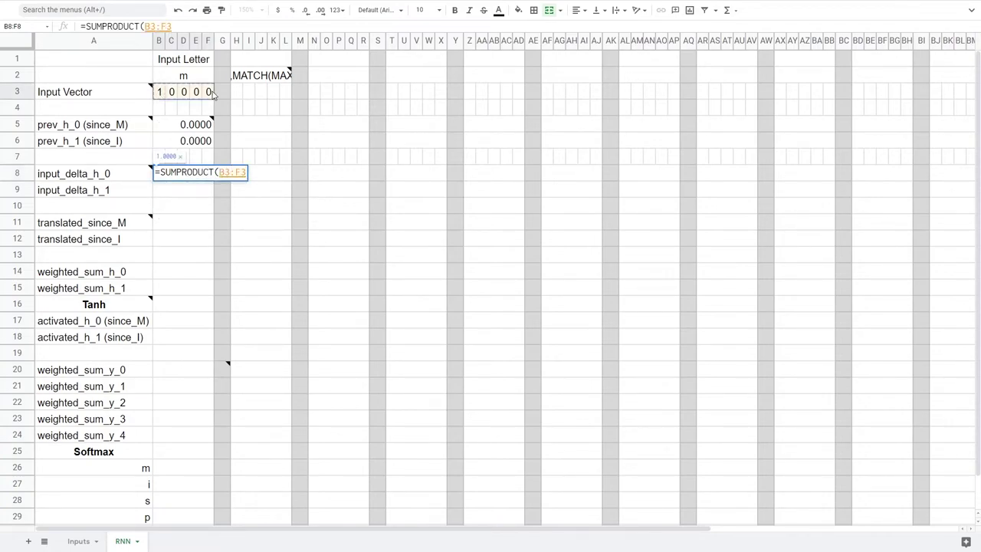
key(F4)
key(F4)
text(,)
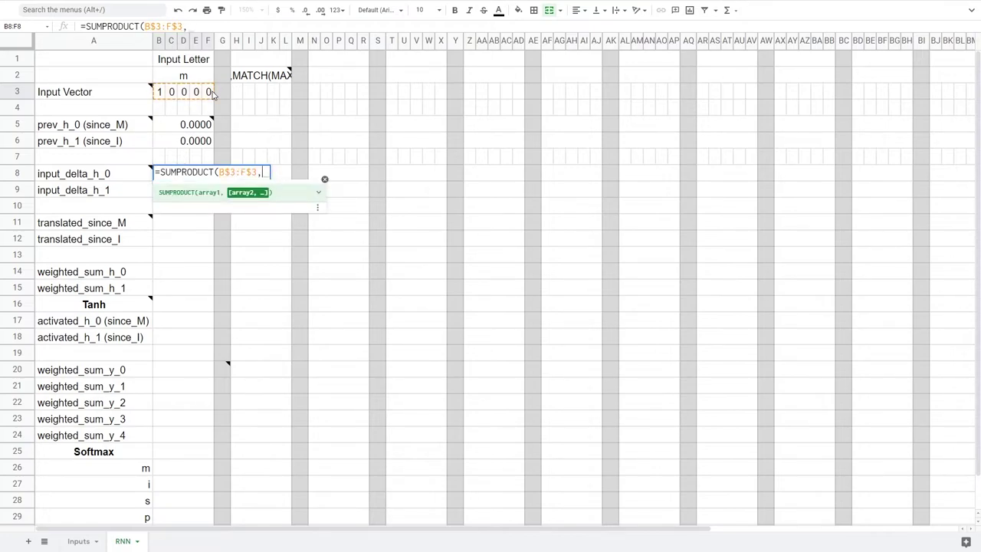
click(79, 542)
drag(88, 76, 326, 77)
key(F4)
text())
key(Return)
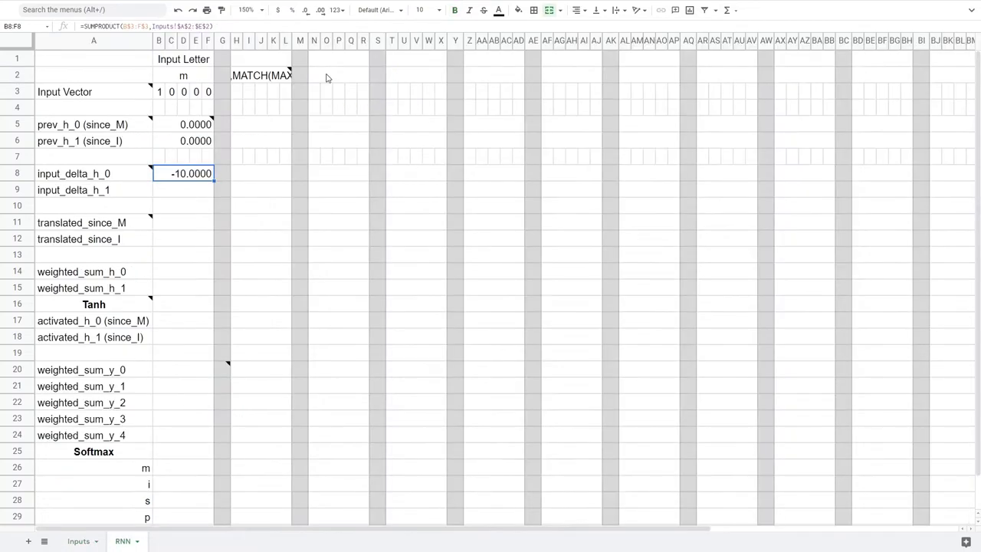
Copy the formula into B9 and change its weight range to row 3.
drag(214, 181, 195, 197)
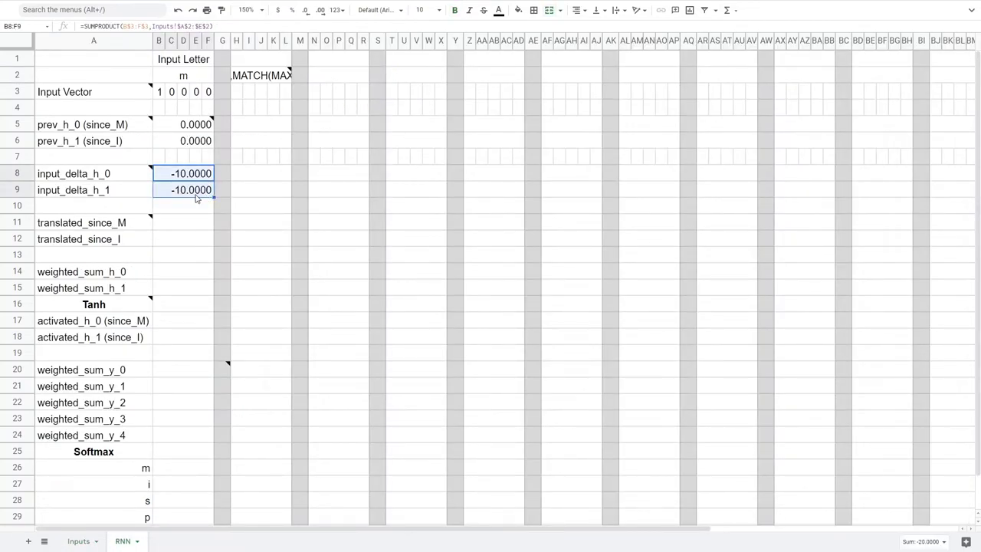
click(195, 197)
click(193, 26)
key(BackSpace)
text(3)
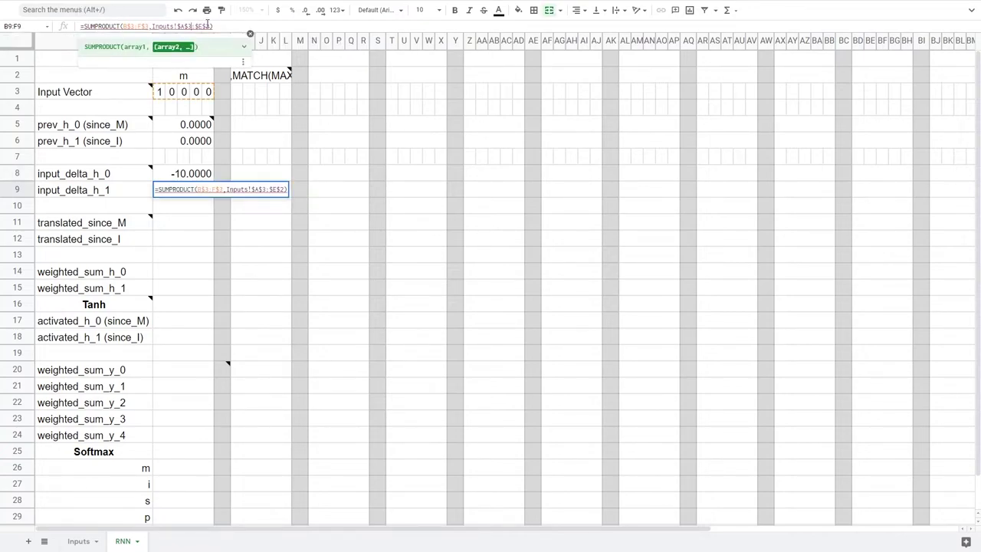
key(Return)
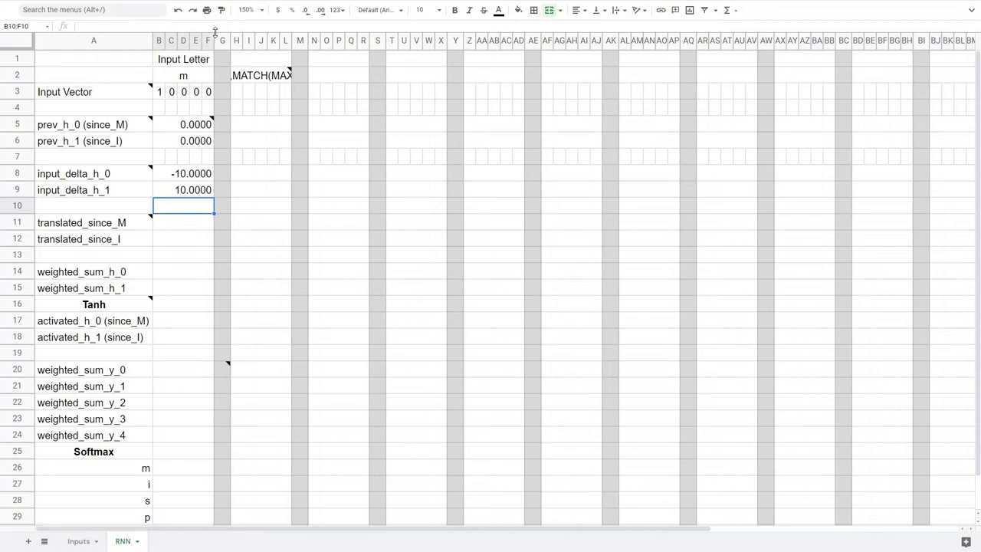
Enter =MMULT(Inputs!$A$23:$B$24,B5:B6) in B11 for the translated previous states.
click(164, 221)
text(=MMULT()
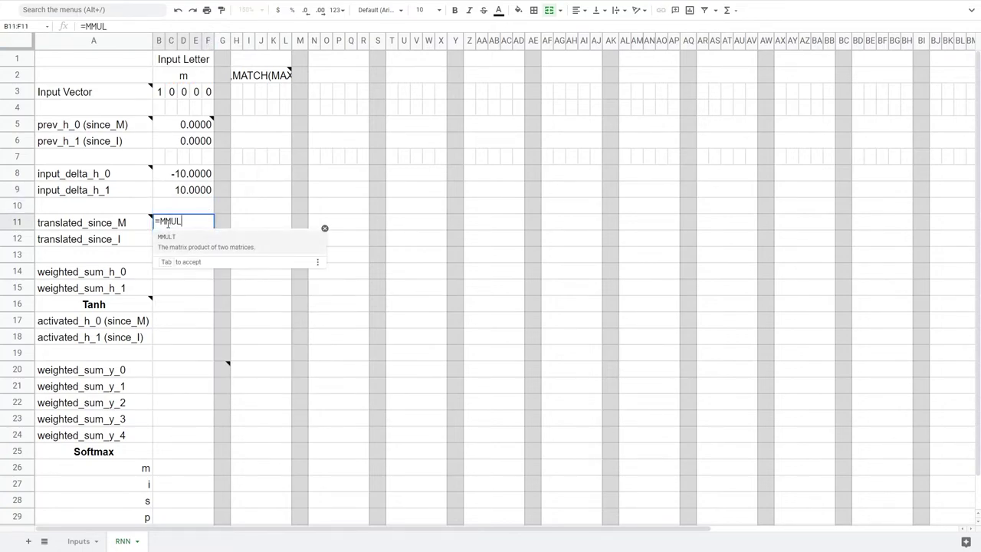
click(79, 540)
drag(98, 424, 140, 434)
key(F4)
text(,)
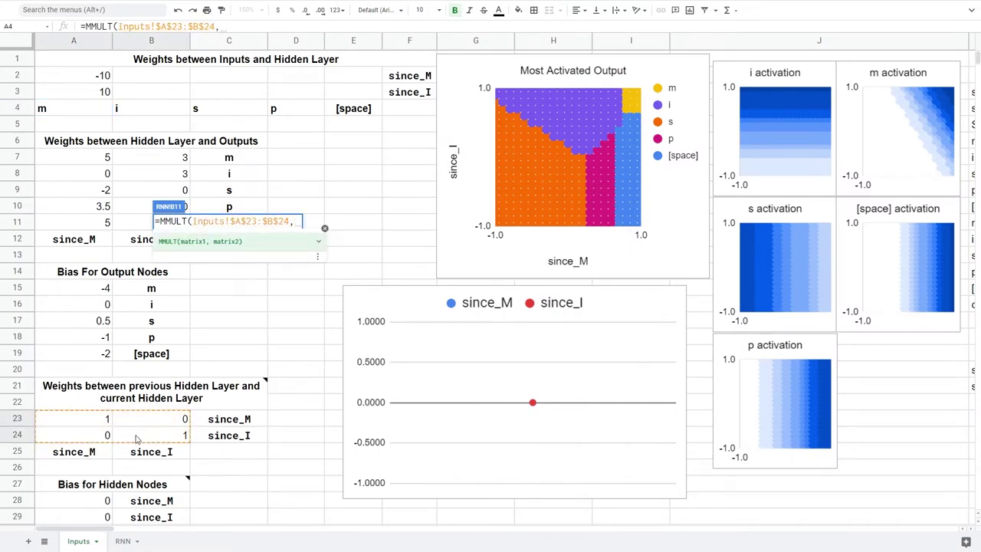
click(127, 542)
drag(163, 129, 156, 142)
key(shift+Up)
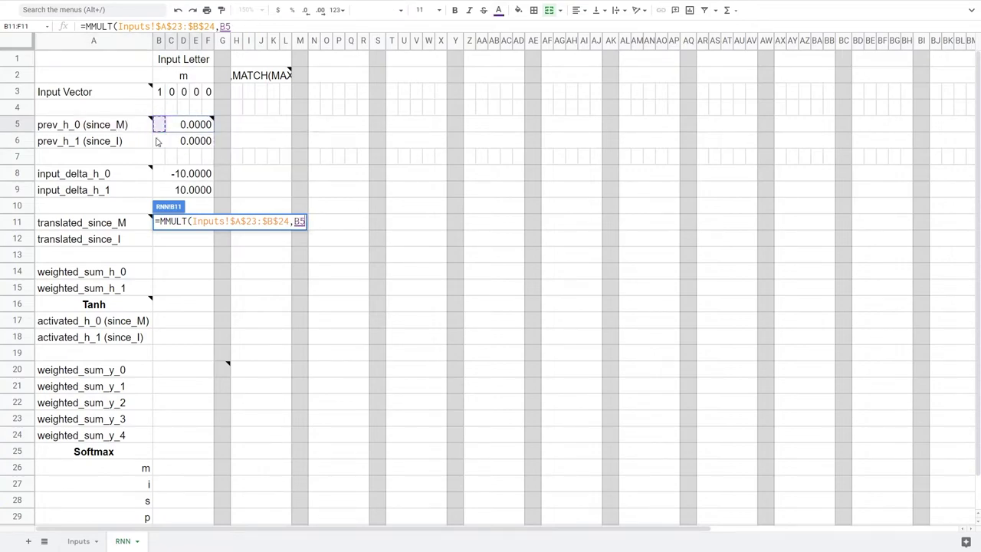
key(shift+Down)
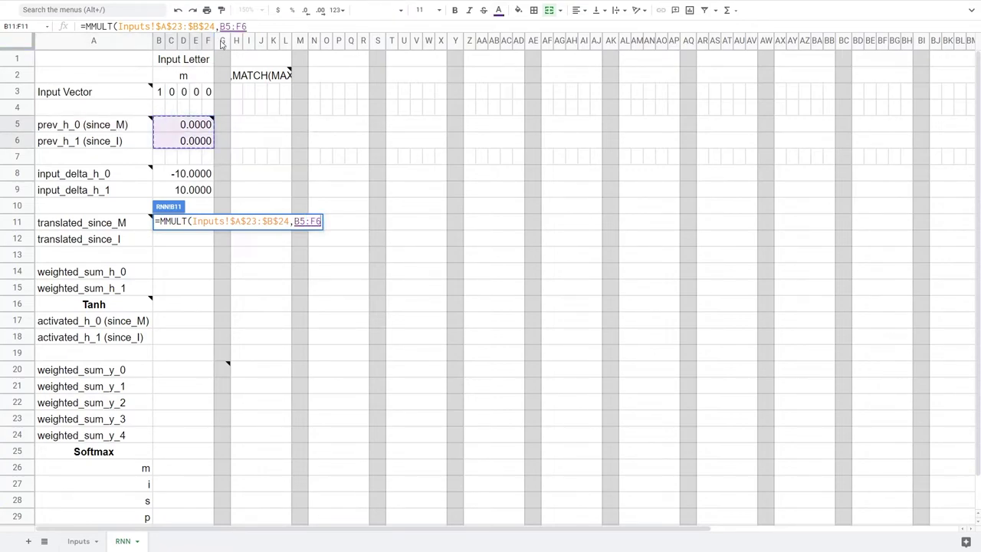
click(242, 26)
key(Left)
key(BackSpace)
text(B)
text())
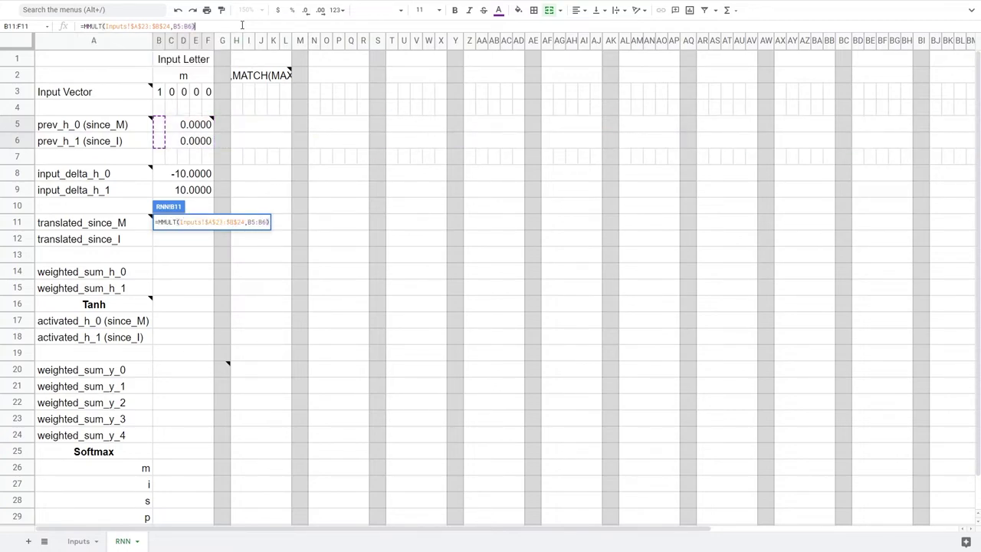
key(Return)
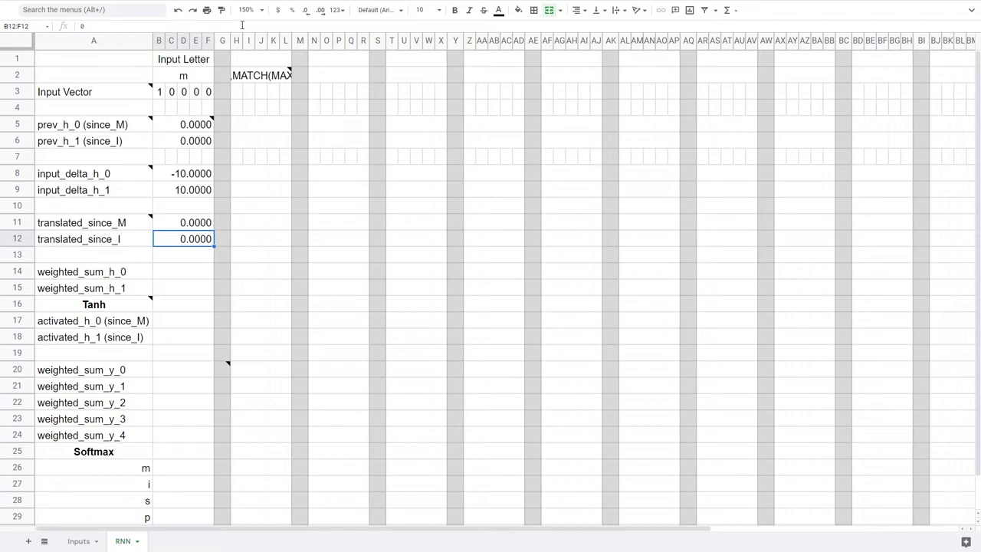
Enter the weighted sum =SUM(B8,B11,Inputs!$A$28) in B14 and copy it to B15.
click(167, 272)
text(=SUM()
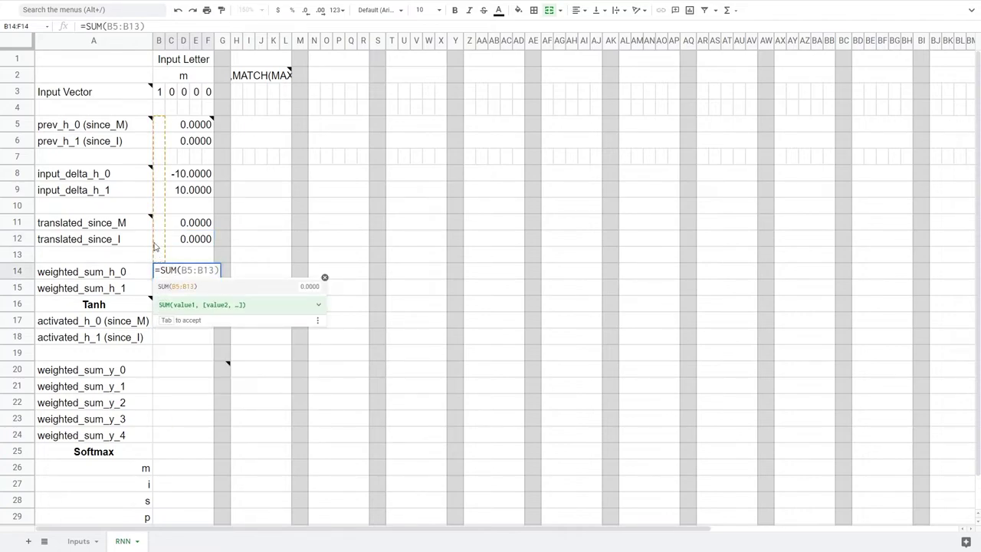
click(162, 179)
text(,)
click(158, 221)
text(,)
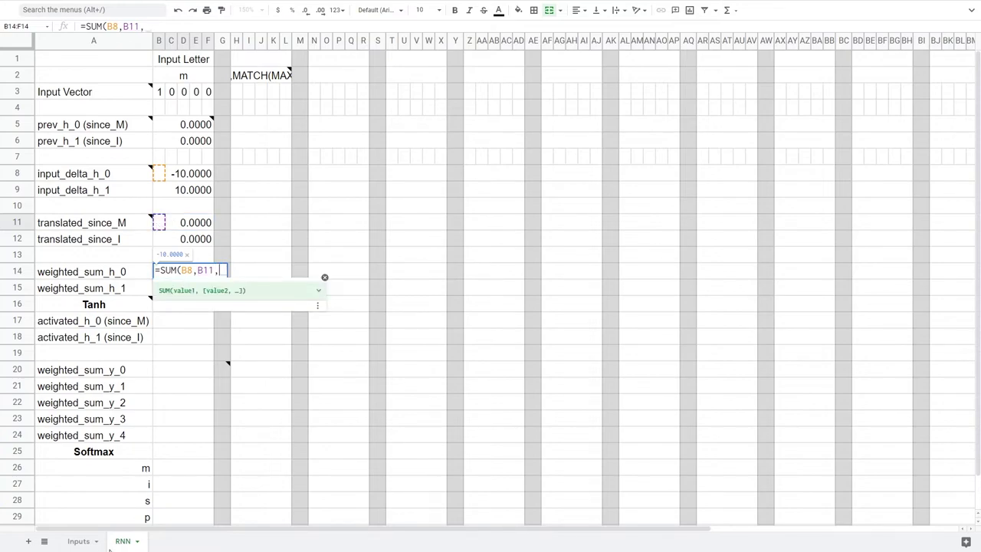
click(79, 541)
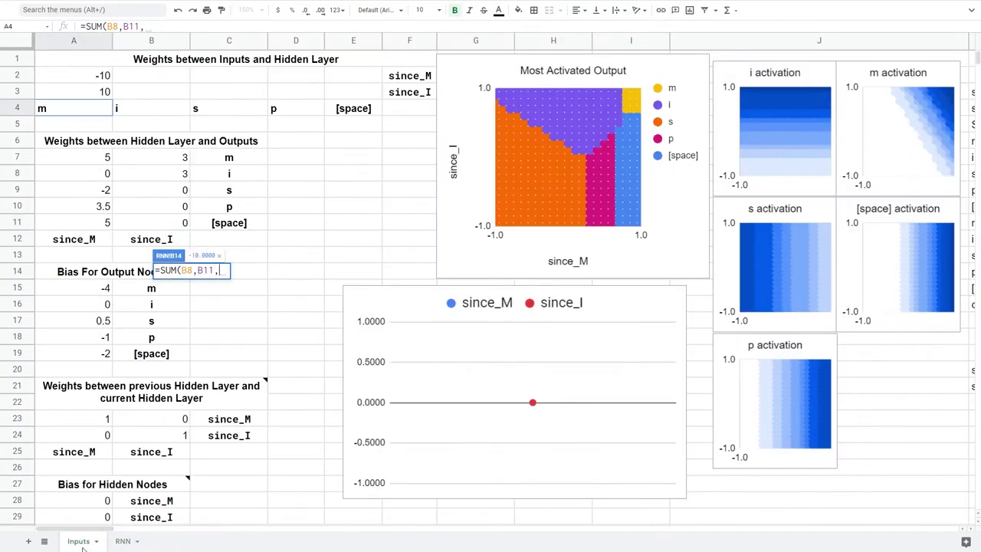
click(83, 506)
key(F4)
text())
key(Return)
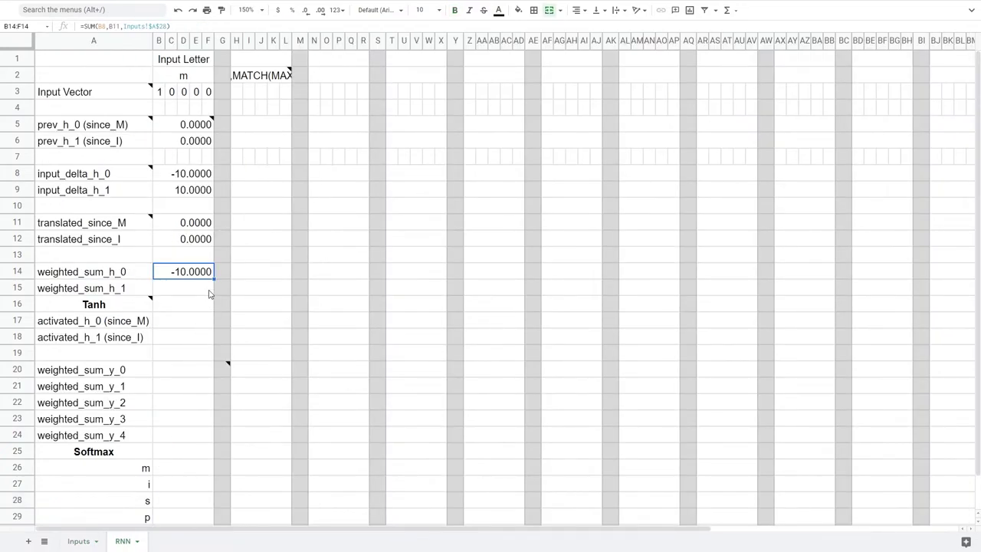
drag(214, 281, 214, 294)
Enter =TANH(B14) in B17 and fill it down to B18.
click(176, 327)
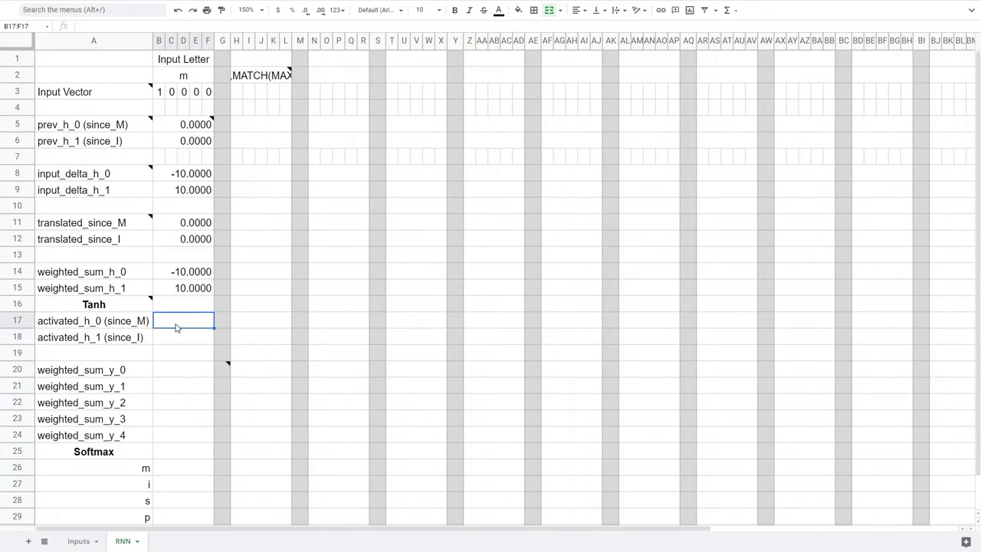
text(=T)
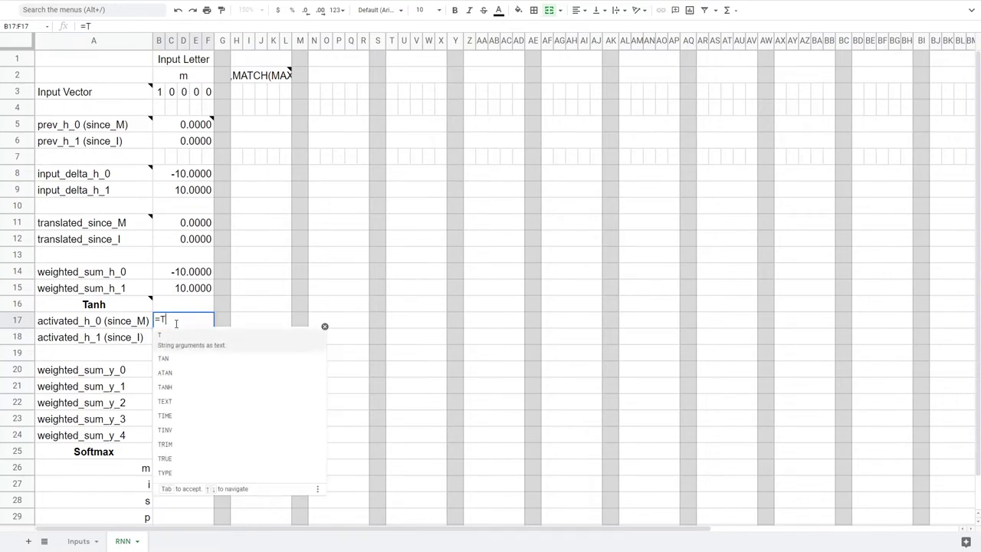
text(ANH()
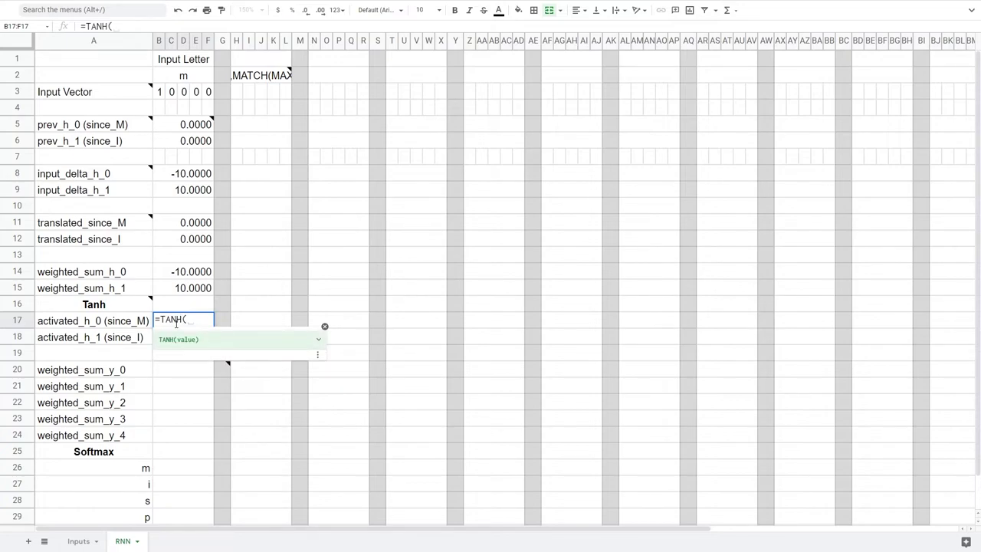
click(164, 275)
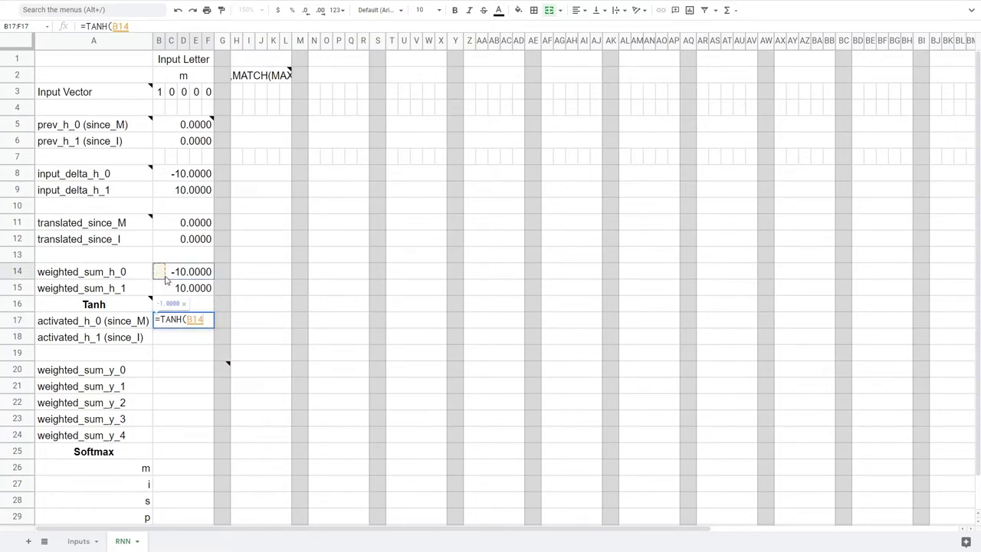
text())
key(Return)
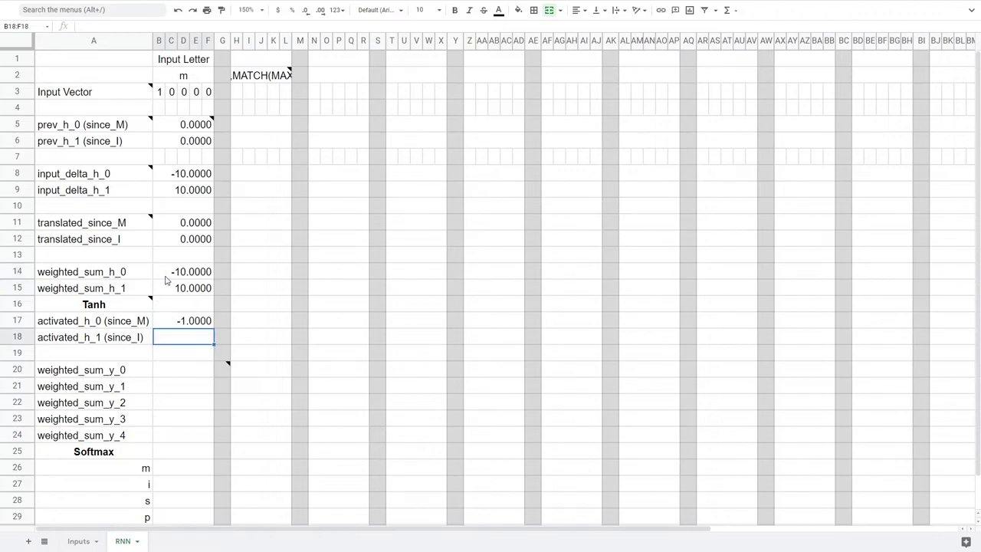
click(193, 323)
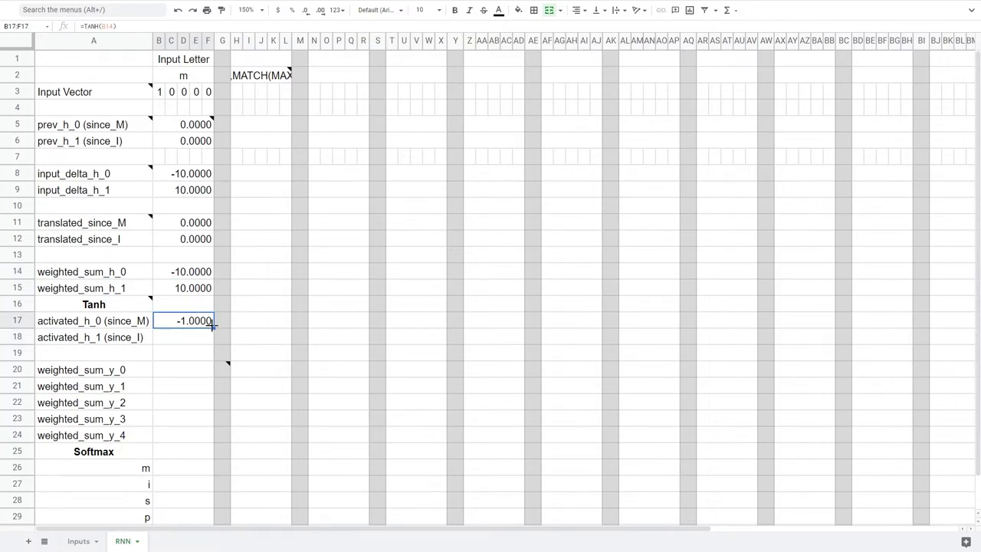
drag(214, 329, 211, 335)
click(174, 358)
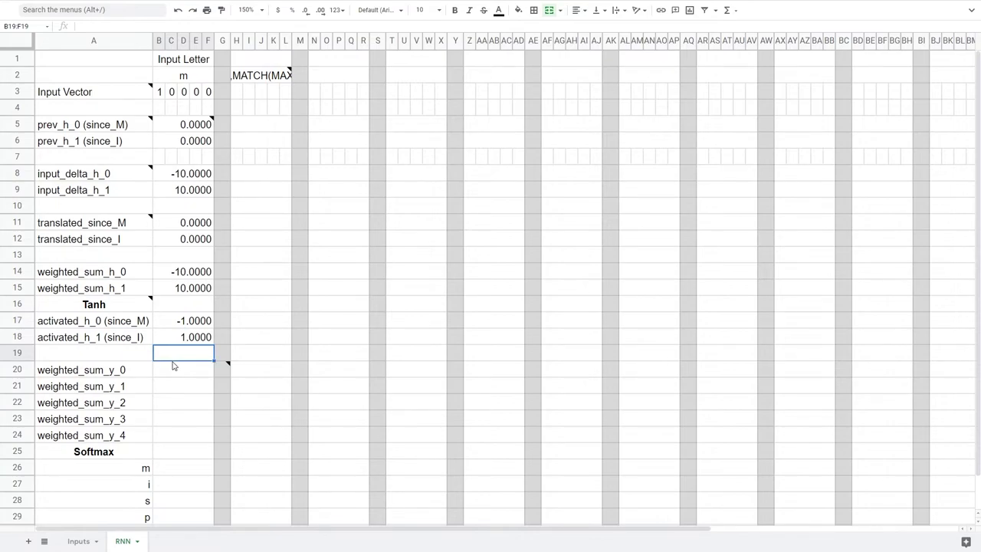
click(173, 368)
Start B20 as =MMULT(Inputs!$A7:$B7,B$17:B$18) of output weights and activations.
text(=)
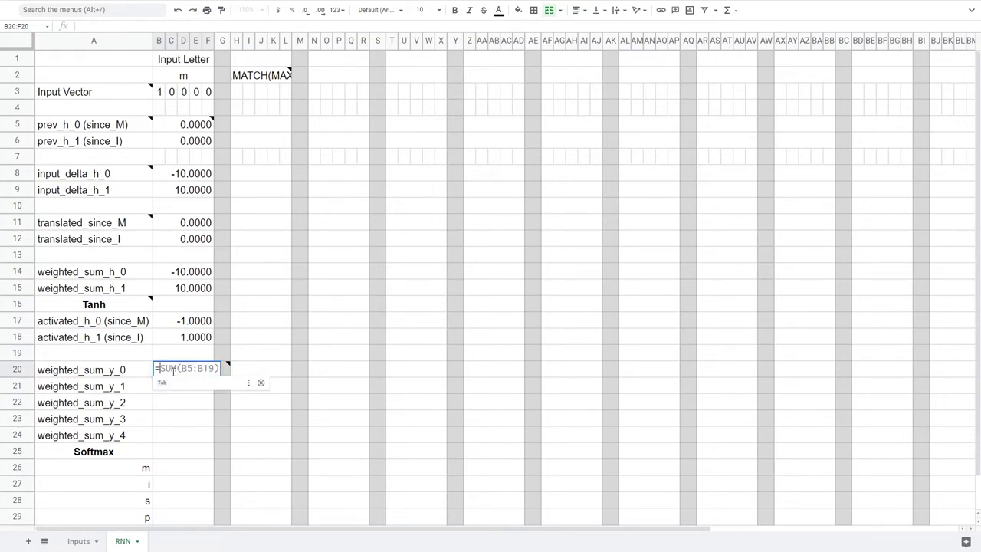
text(MMULT()
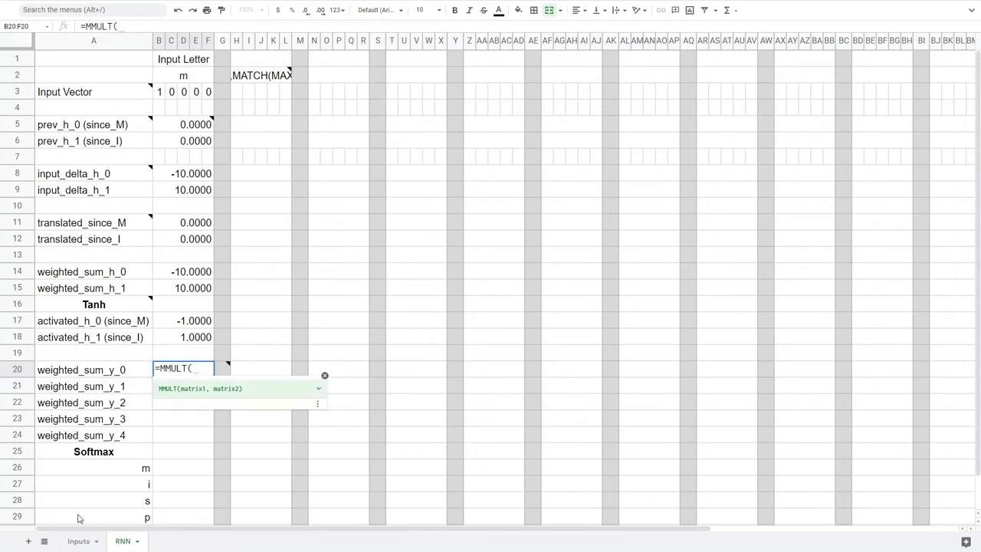
click(83, 546)
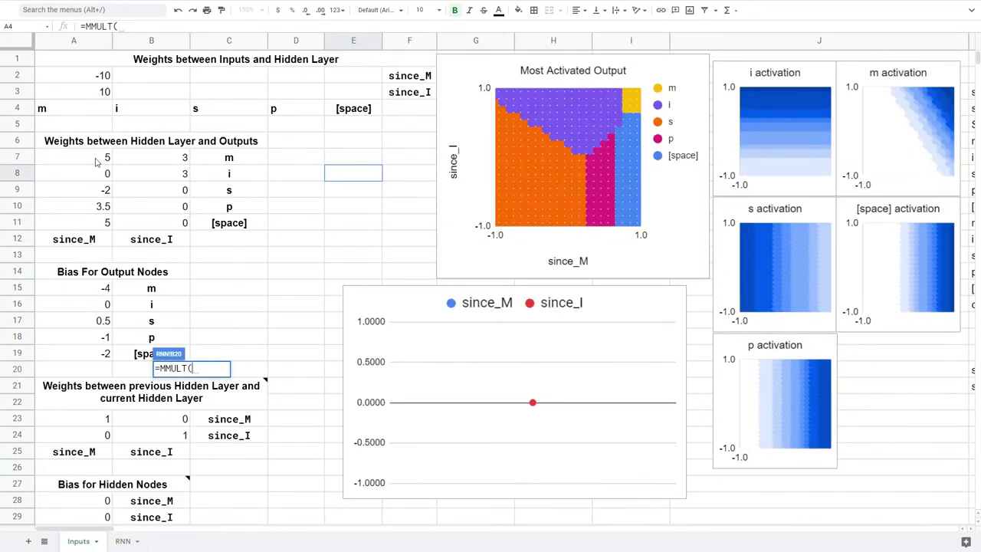
drag(97, 159, 140, 159)
key(F4)
key(F4)
key(F4)
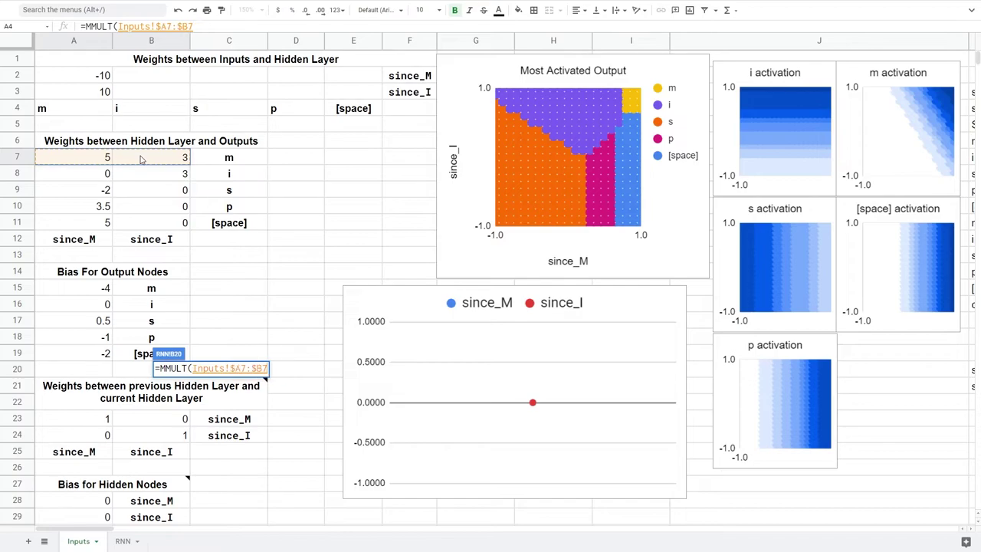
text(,)
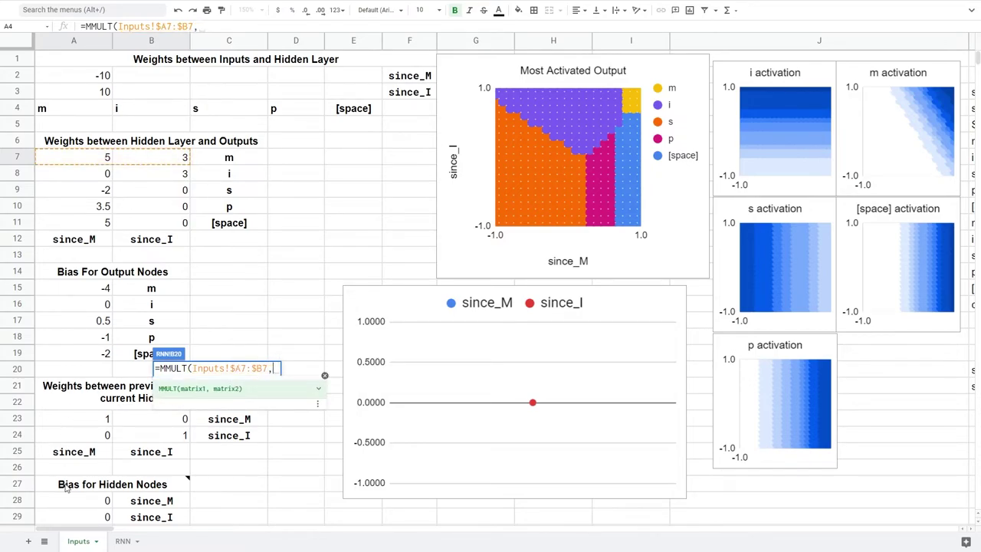
click(121, 542)
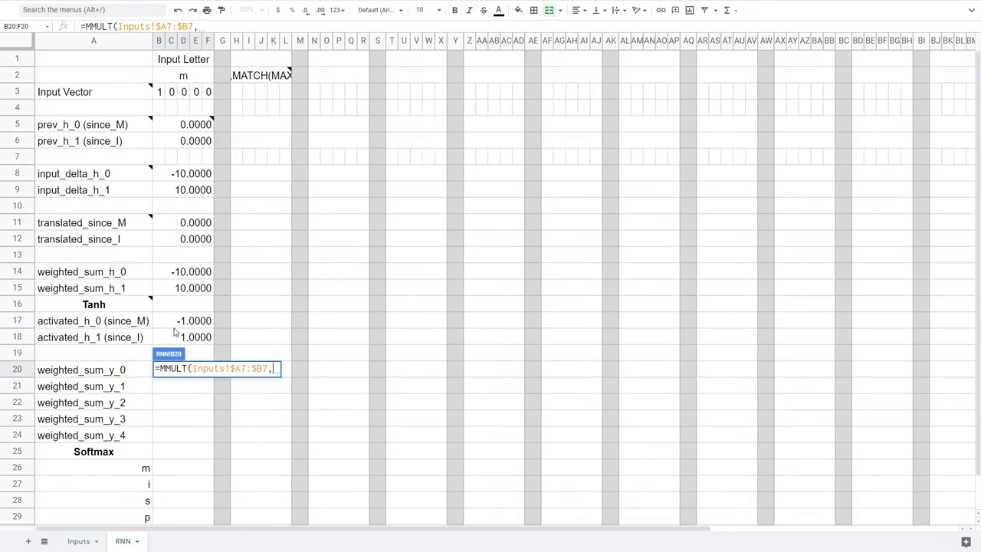
drag(177, 324, 181, 339)
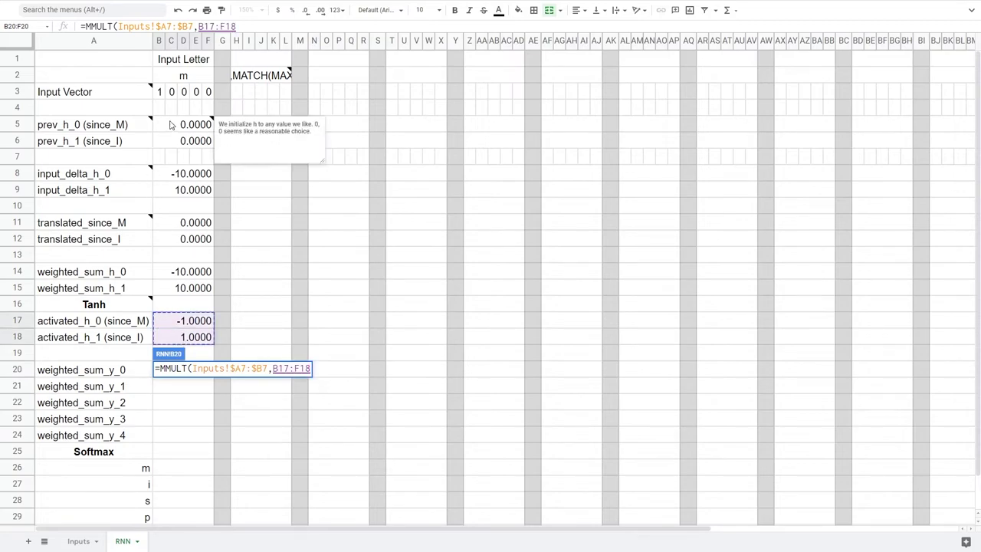
click(223, 27)
key(Left)
key(Left)
key(BackSpace)
text(B)
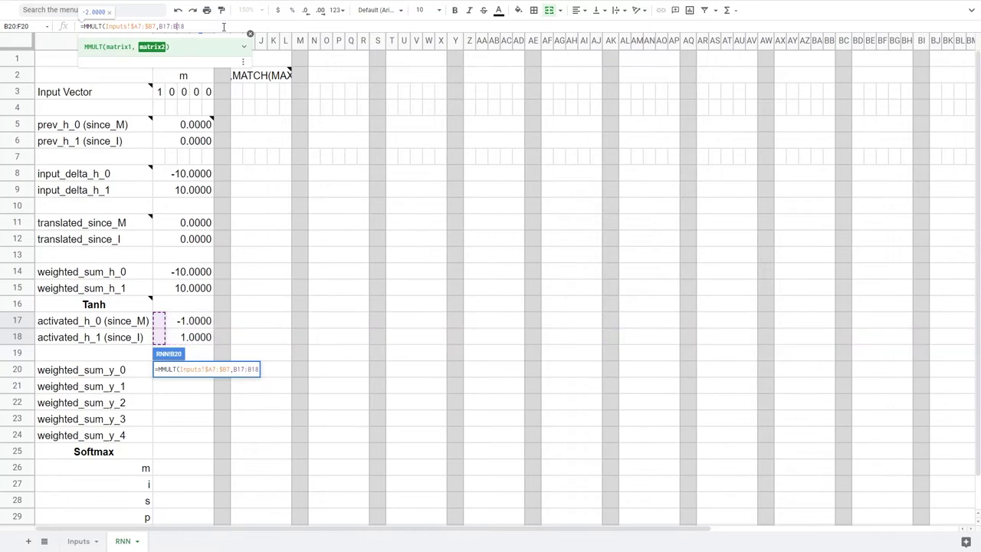
key(F4)
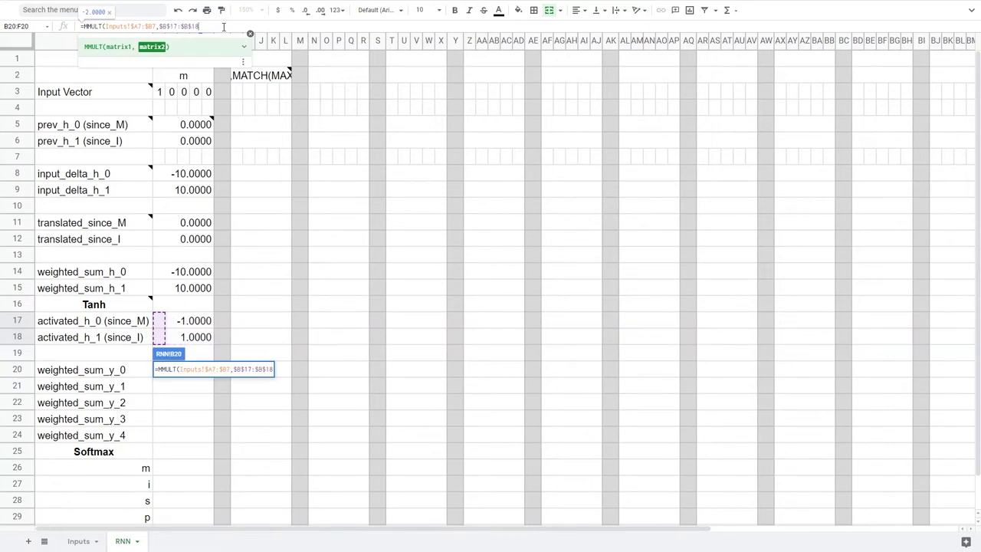
key(F4)
text()+)
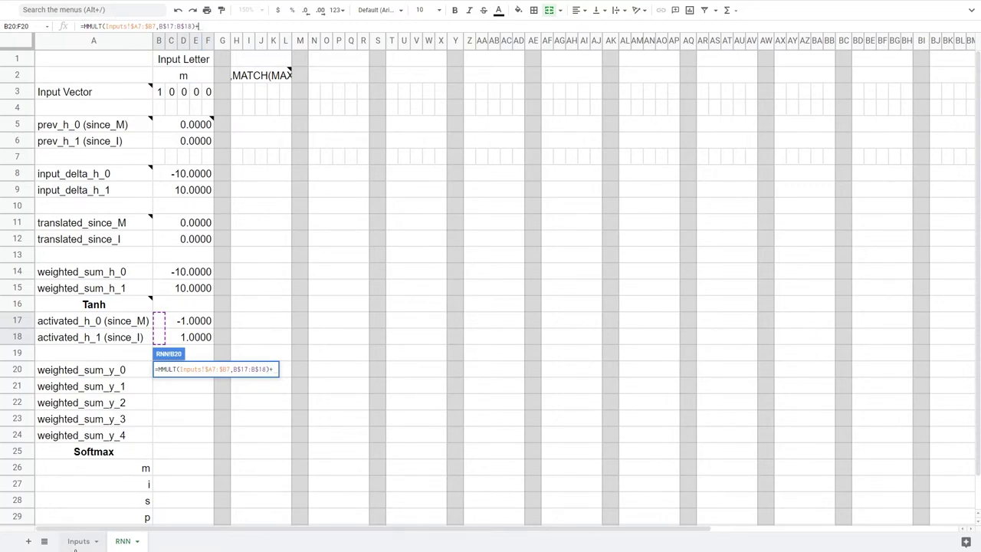
Add the Inputs!$A$15 output bias and fill the formula down to B24.
click(78, 541)
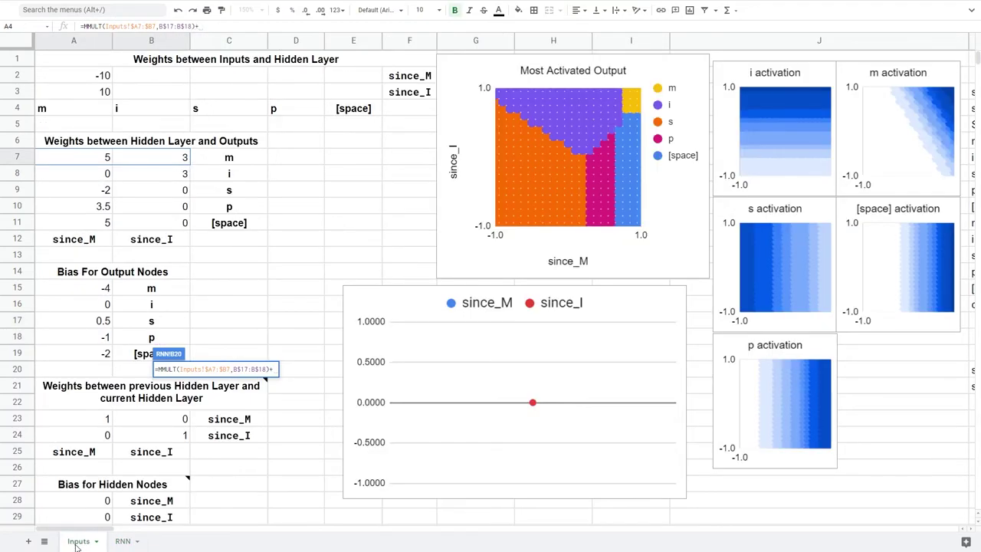
click(88, 291)
key(F4)
key(F4)
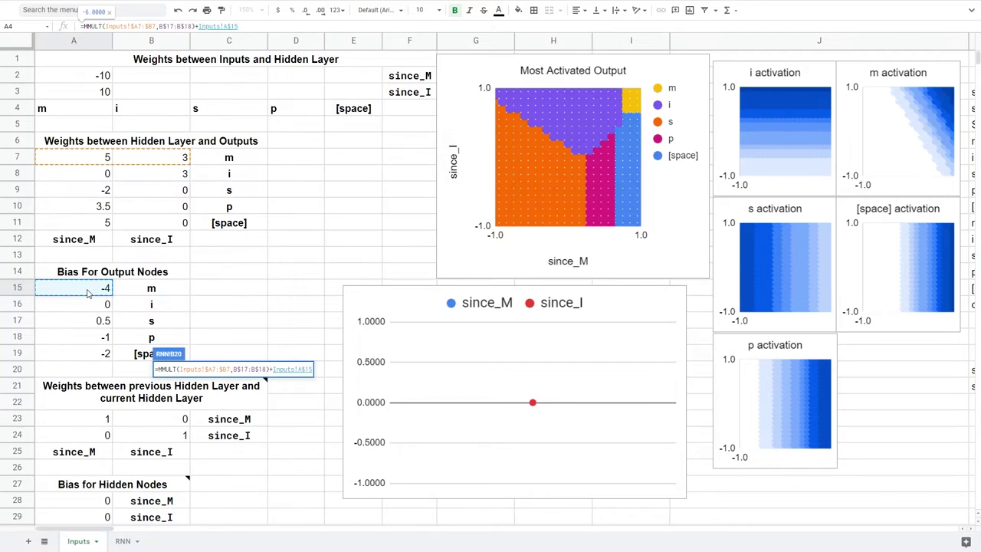
key(Return)
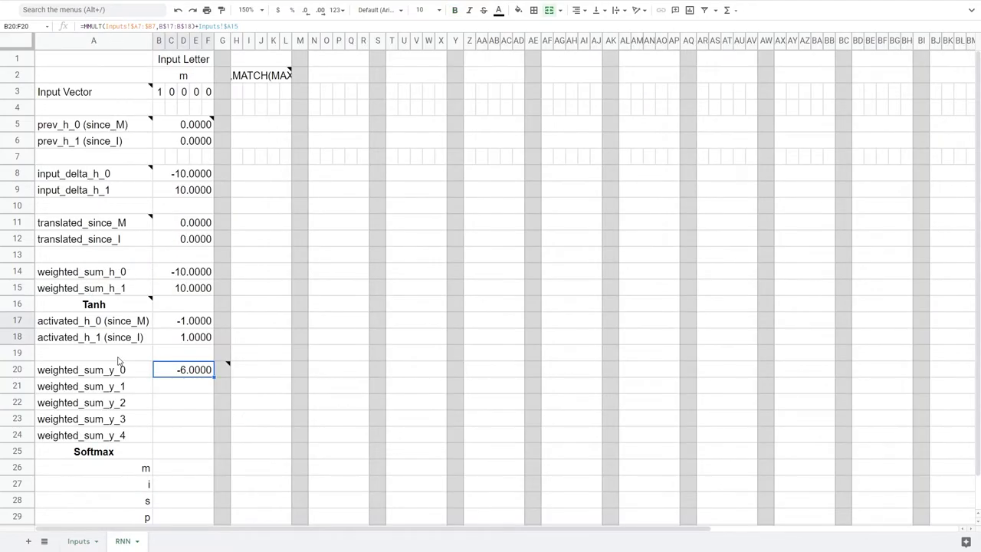
drag(215, 375, 200, 441)
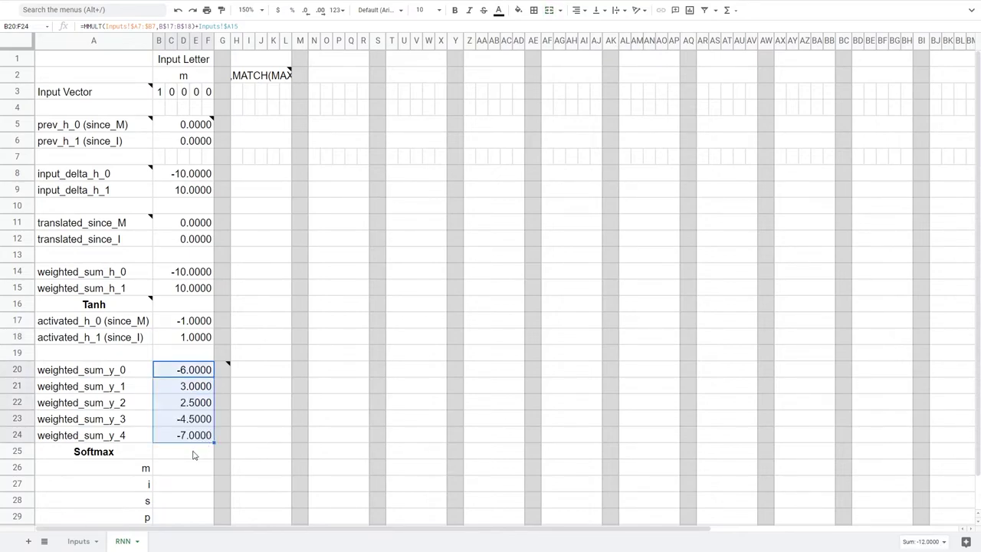
click(193, 455)
Enter =EXP(MIN(B20,200)) in G20 as the first output's exponential.
click(192, 436)
click(220, 373)
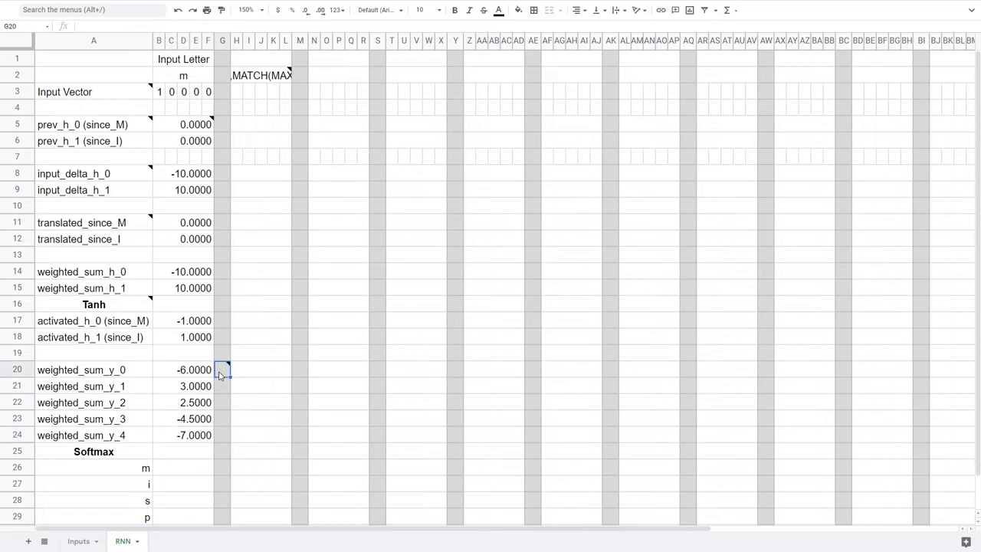
text(=E)
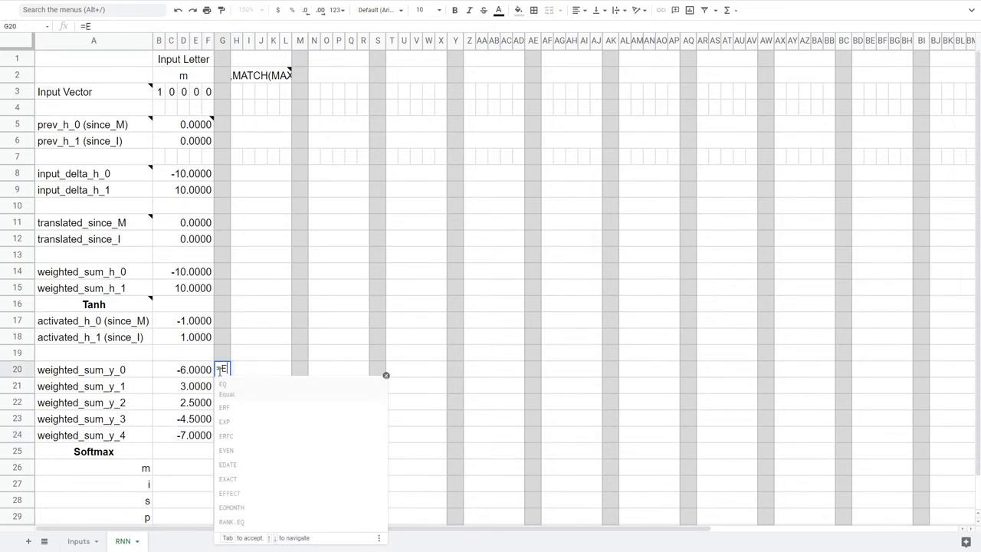
text(XP(MIN()
click(201, 372)
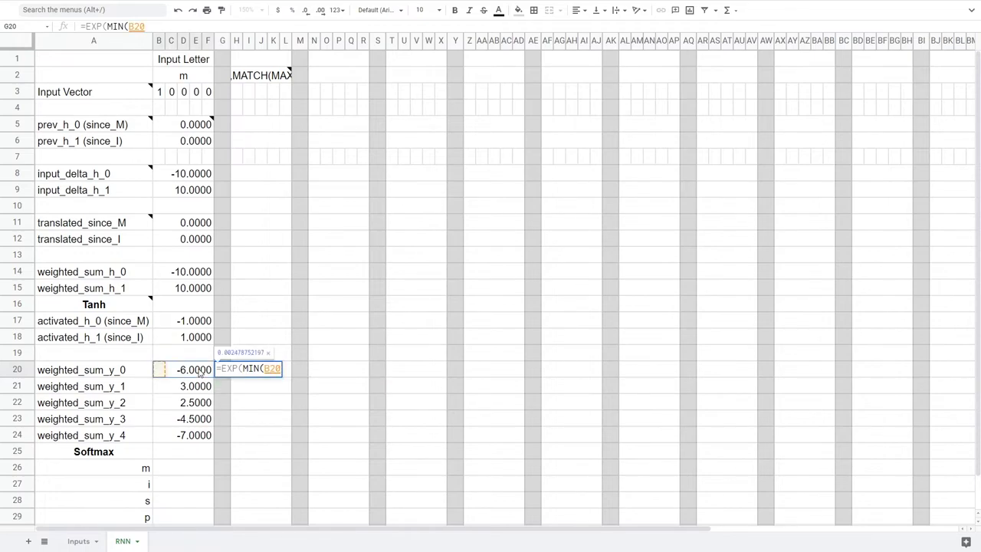
text(,200))
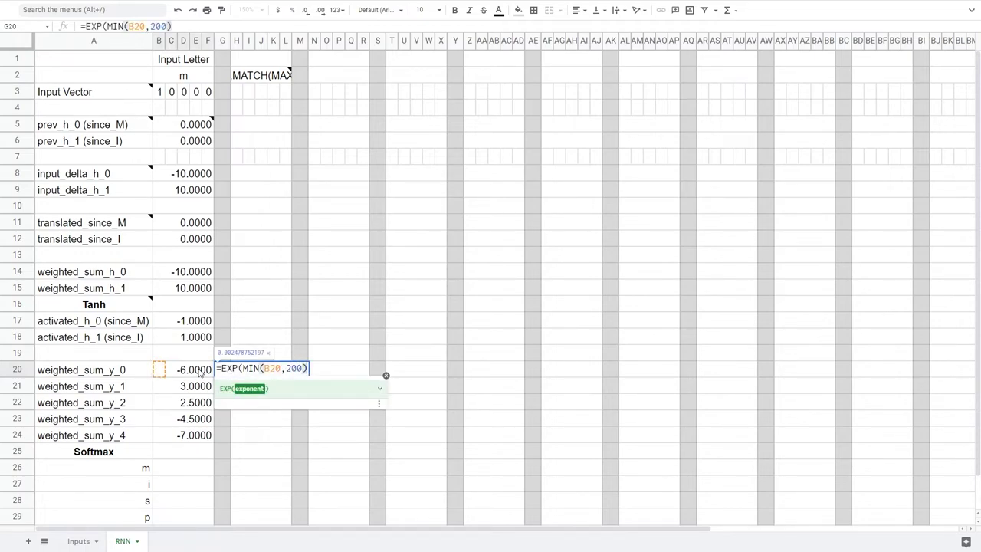
text())
key(Return)
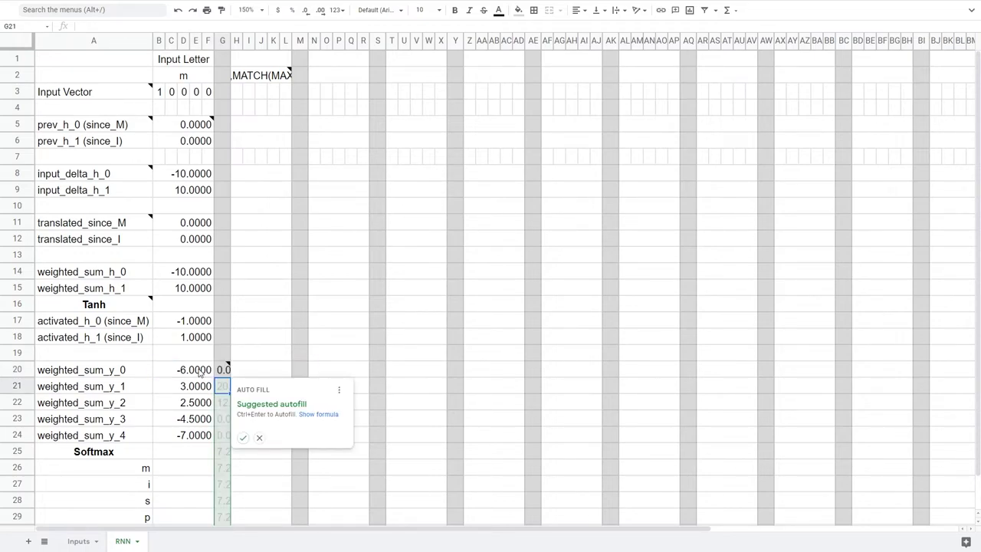
key(Escape)
click(224, 371)
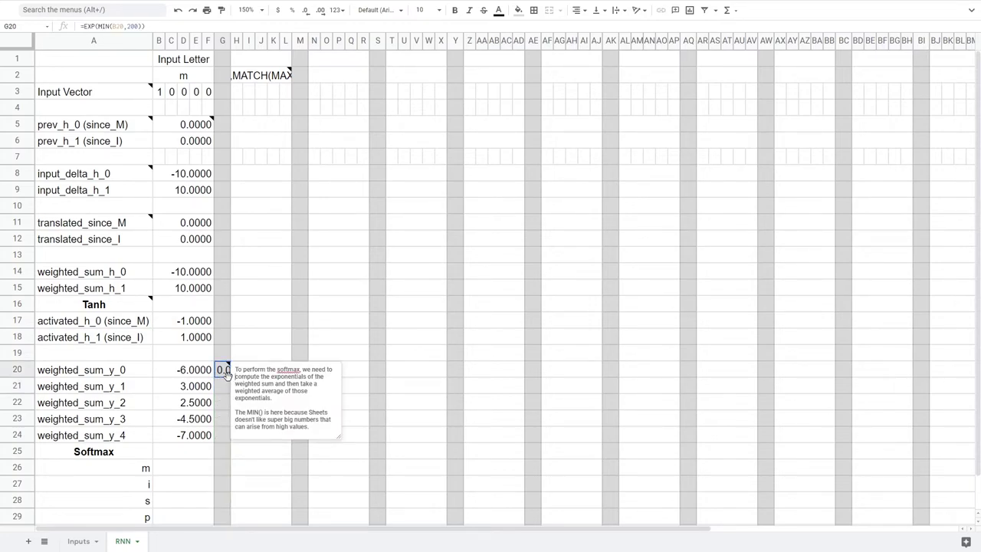
Start the =SUM( total of the exponentials G20:G24 in cell G25.
shift+click(222, 437)
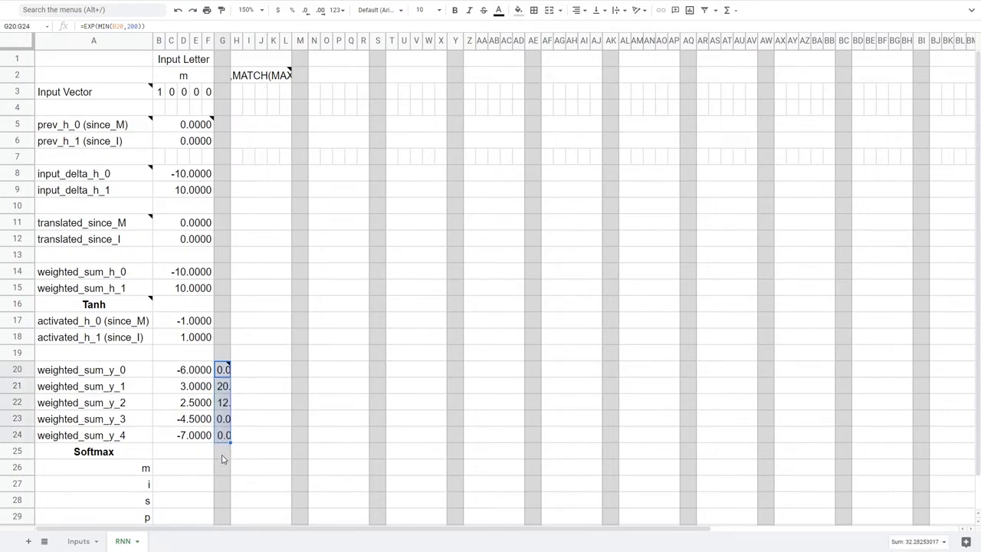
click(222, 455)
text(=SUM()
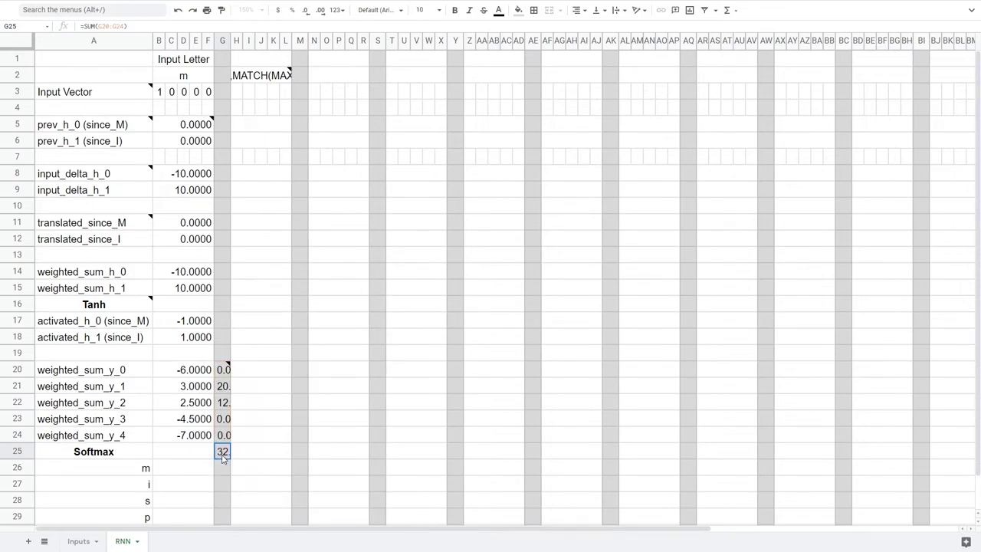
scroll(222, 457, down, 1)
Enter =G20/G$25 in B26 as the softmax probability for m.
click(182, 443)
text(=)
click(220, 343)
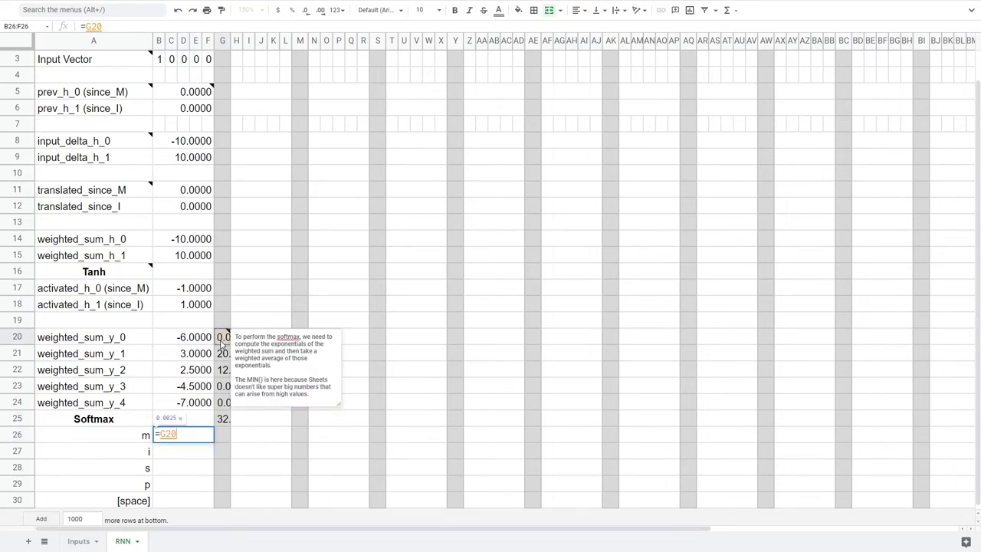
text(/)
click(225, 420)
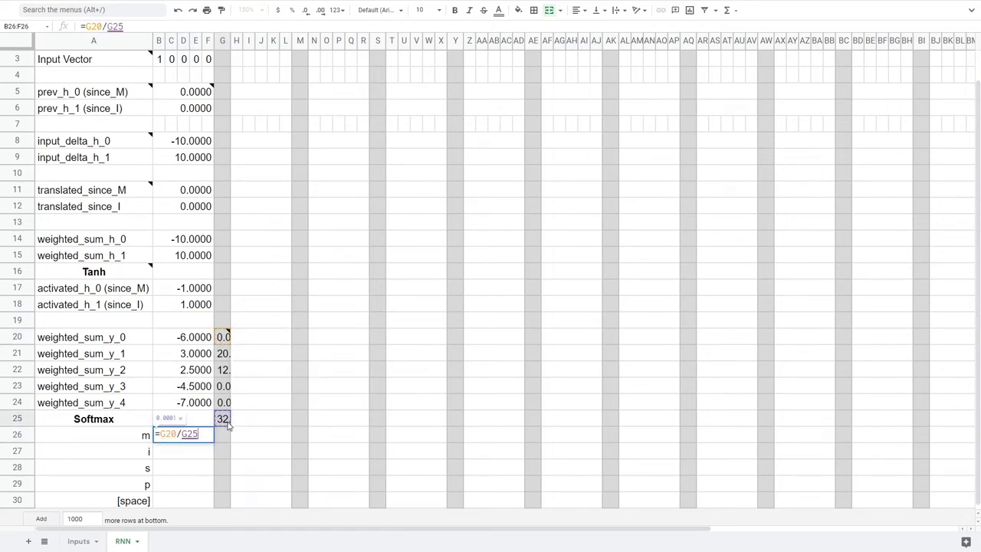
key(F4)
key(F4)
key(Return)
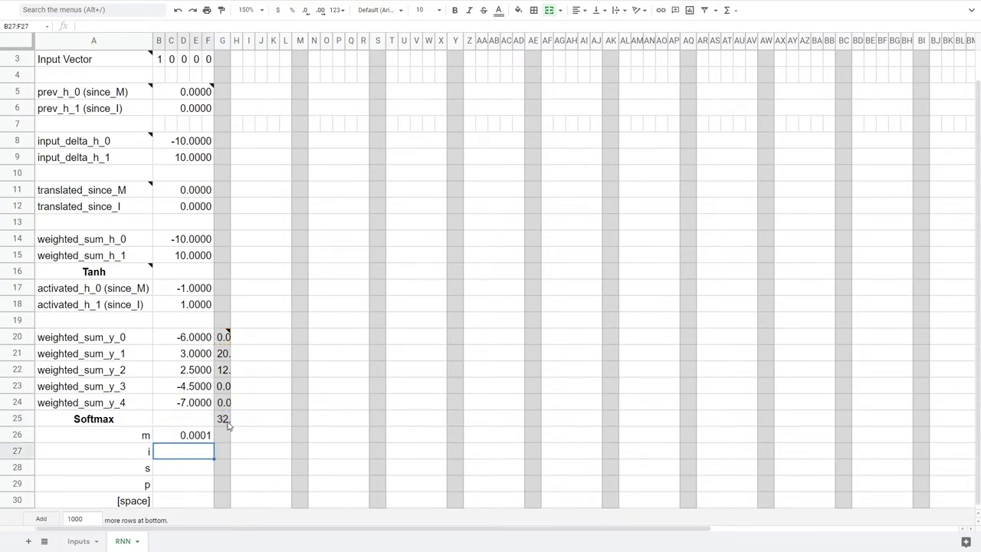
Fill the probability formula down to B30 and check the i and s rows.
click(206, 434)
drag(214, 443, 208, 500)
click(234, 503)
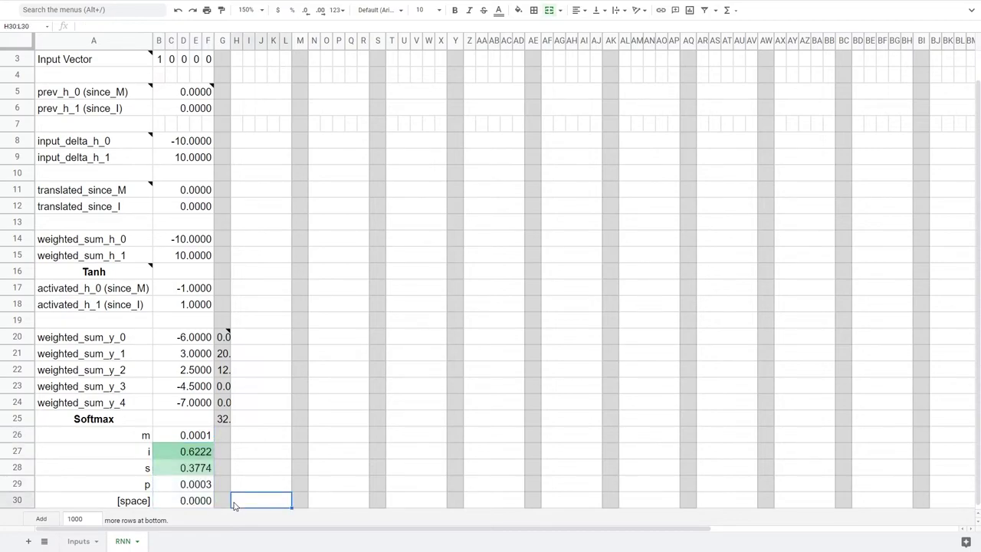
click(191, 452)
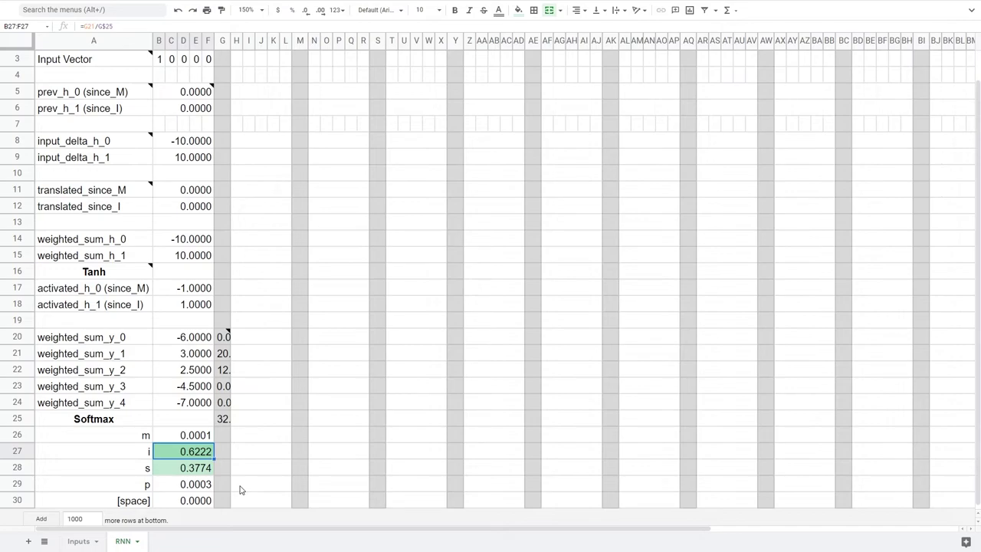
click(173, 468)
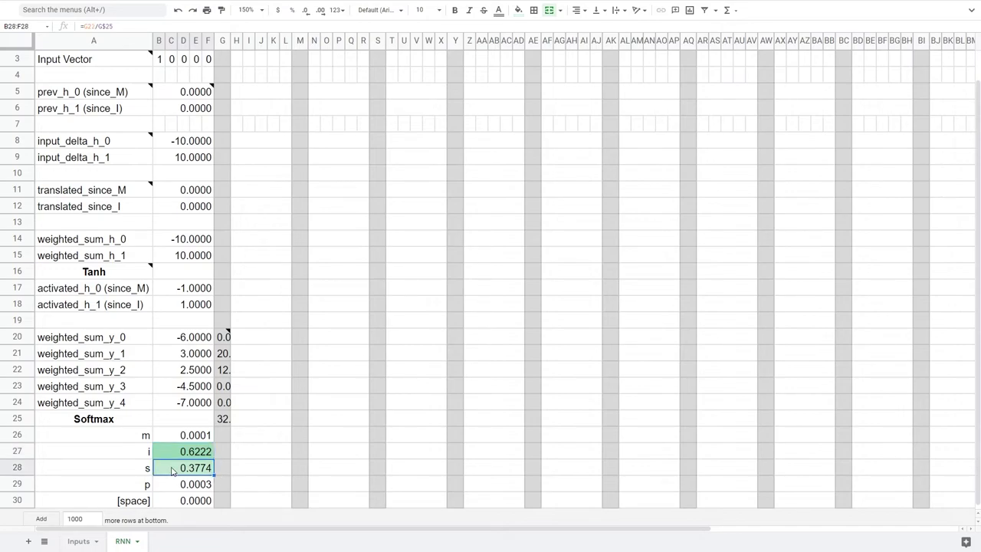
click(248, 484)
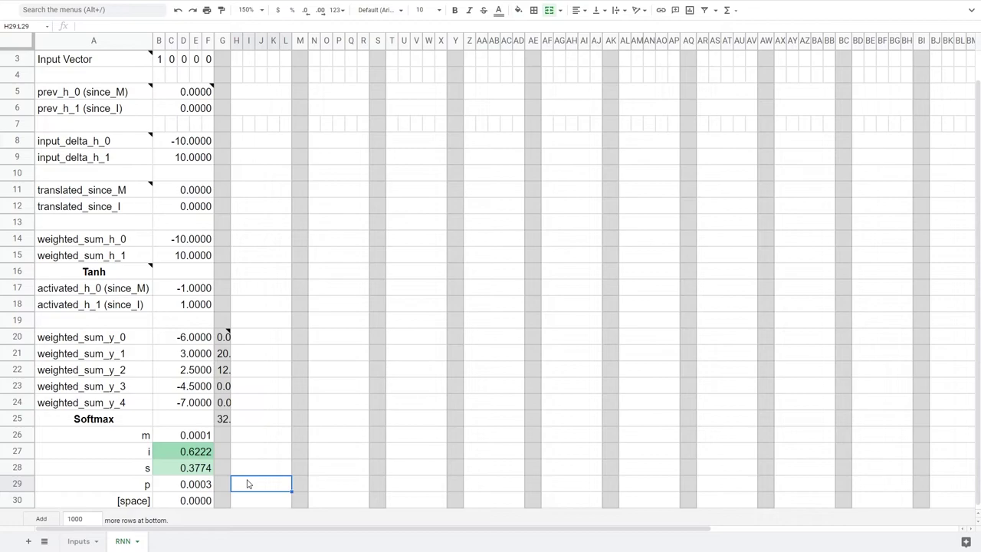
scroll(247, 483, up, 1)
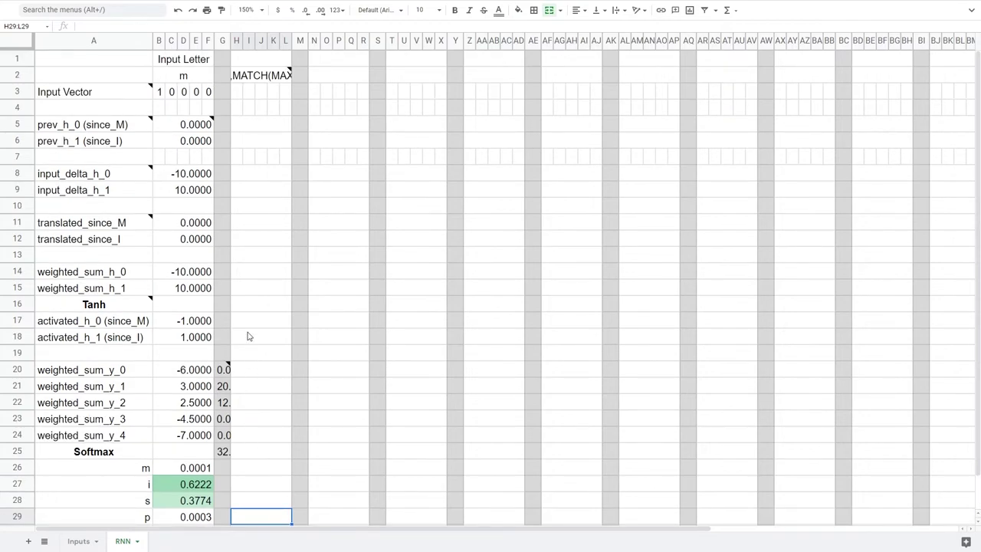
Remove the leading apostrophe from H2's INDEX/MATCH formula so it shows letter i.
click(255, 77)
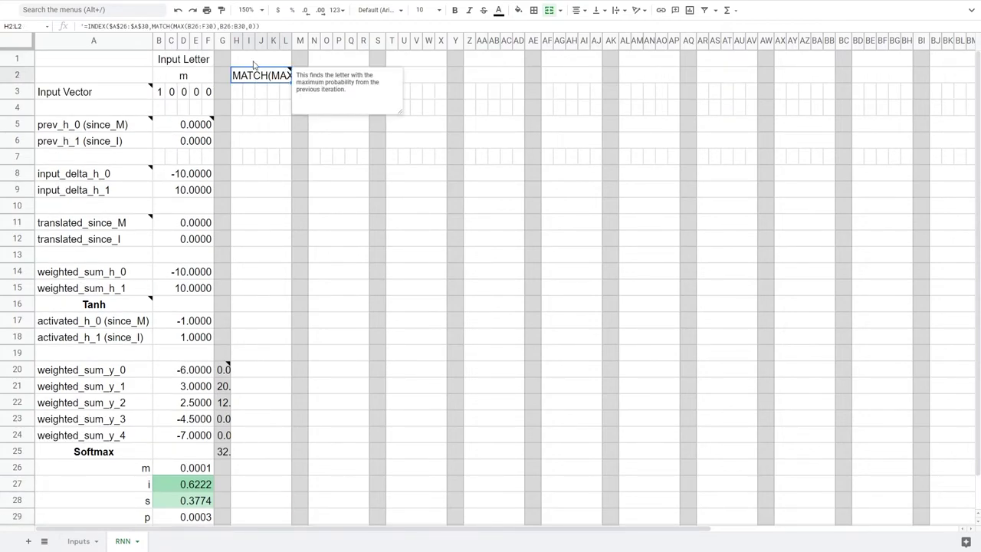
drag(270, 27, 109, 26)
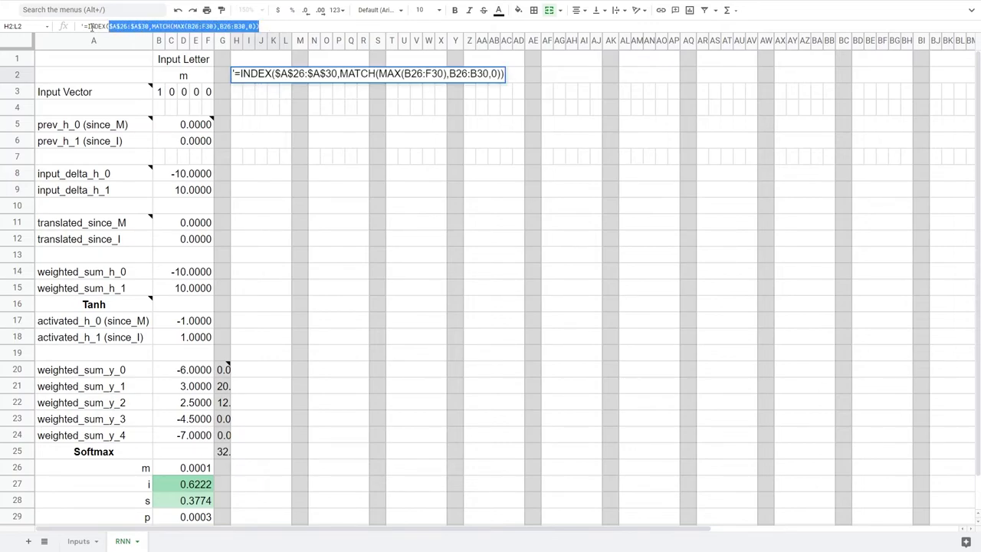
click(84, 27)
key(BackSpace)
key(Return)
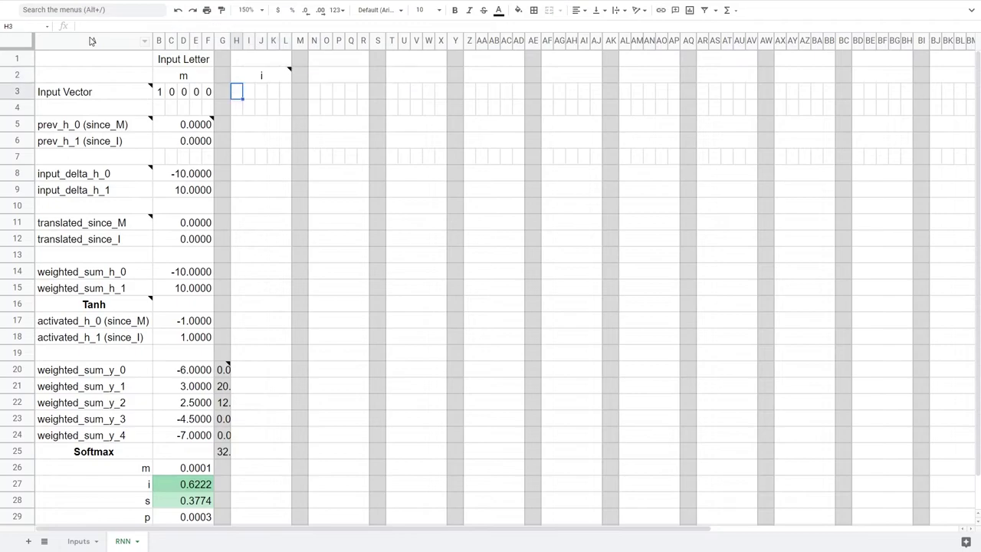
click(254, 80)
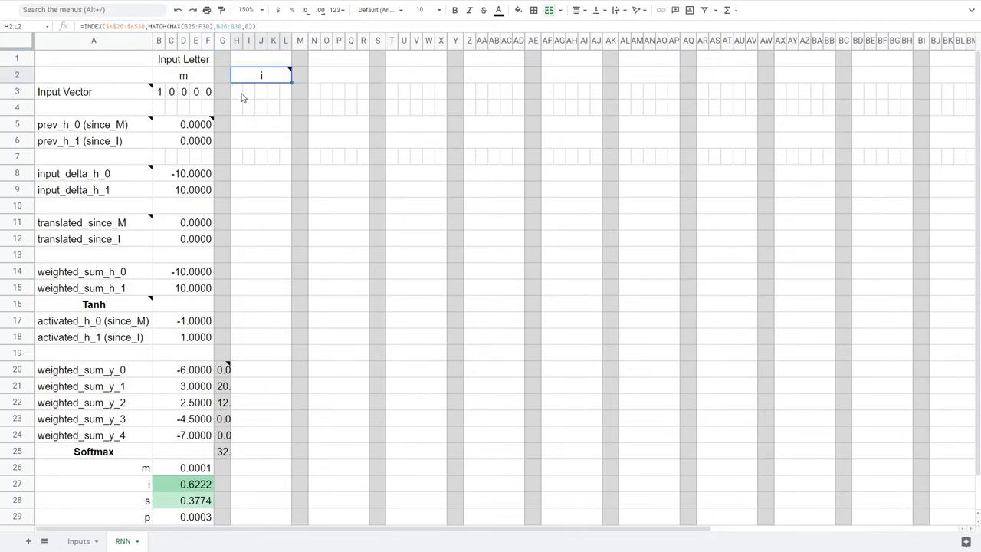
key(Return)
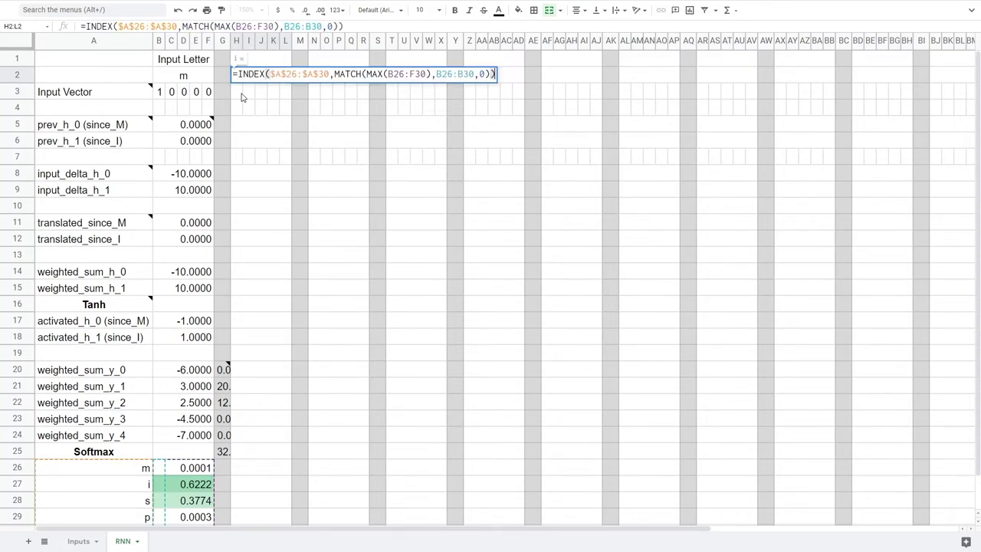
key(Return)
Copy the input vector B3:F3 into H3 as step two's input.
click(161, 92)
shift+click(204, 93)
key(ctrl+c)
click(236, 95)
key(ctrl+v)
Link H5 to =B17 and fill down to H6 as step two's previous state.
click(238, 108)
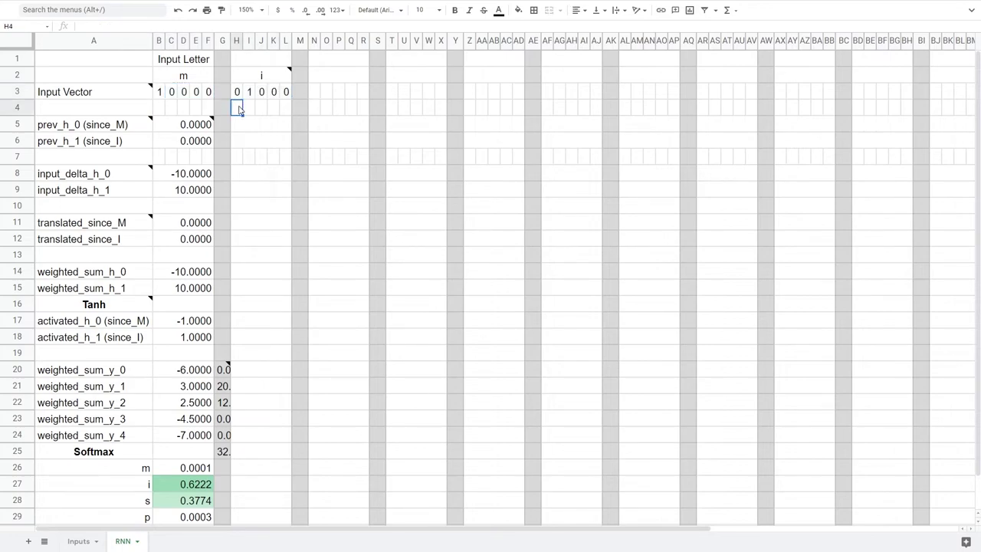
click(237, 130)
key(shift+Right)
key(shift+Right)
key(shift+Right)
key(shift+Right)
text(=)
click(173, 322)
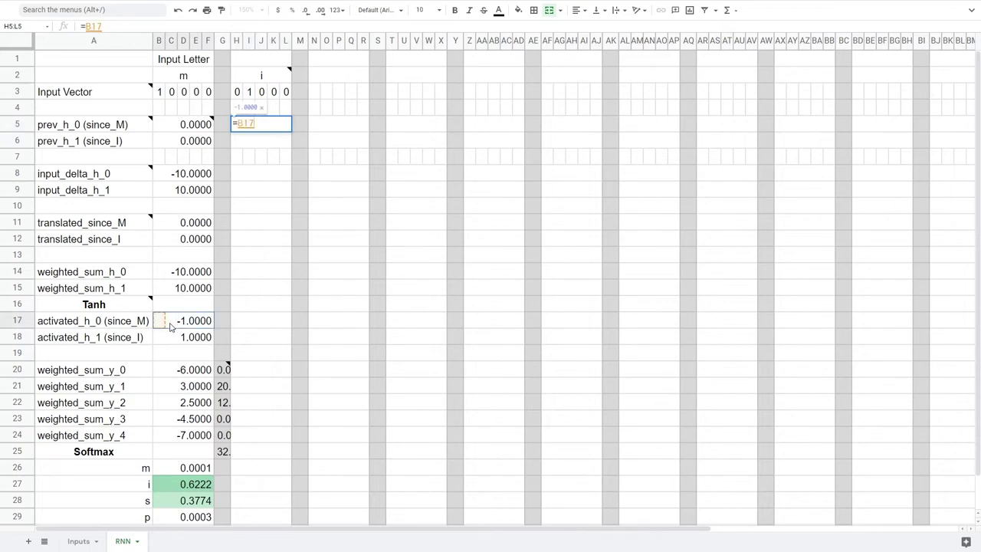
key(Return)
click(287, 130)
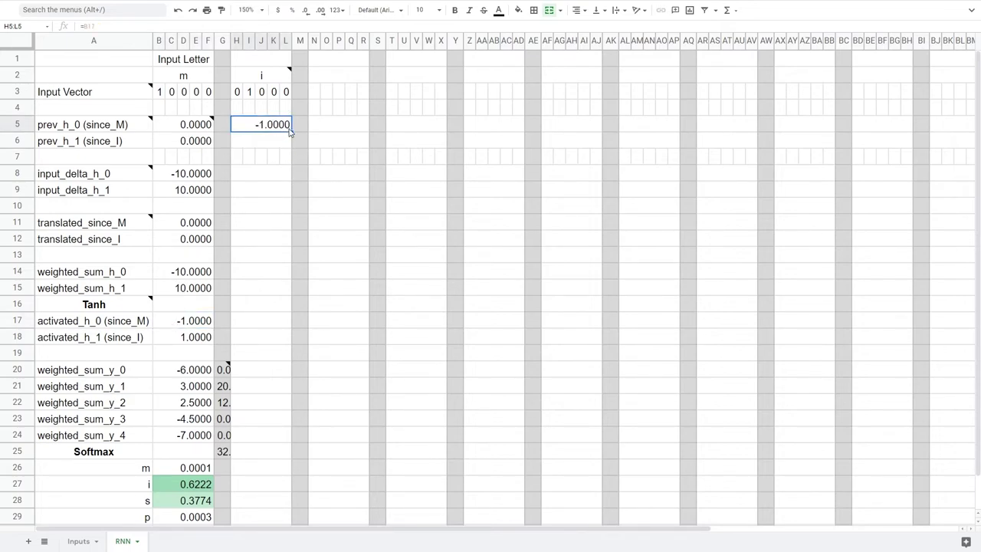
drag(291, 132, 283, 146)
Copy the calculation block B8:G30 and paste it at H8 for step two.
click(184, 173)
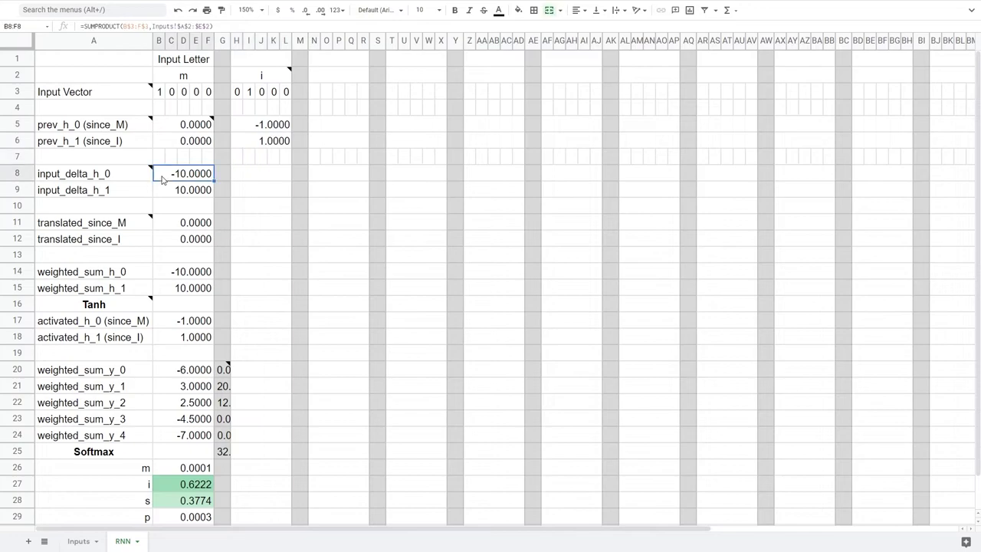
scroll(188, 254, down, 2)
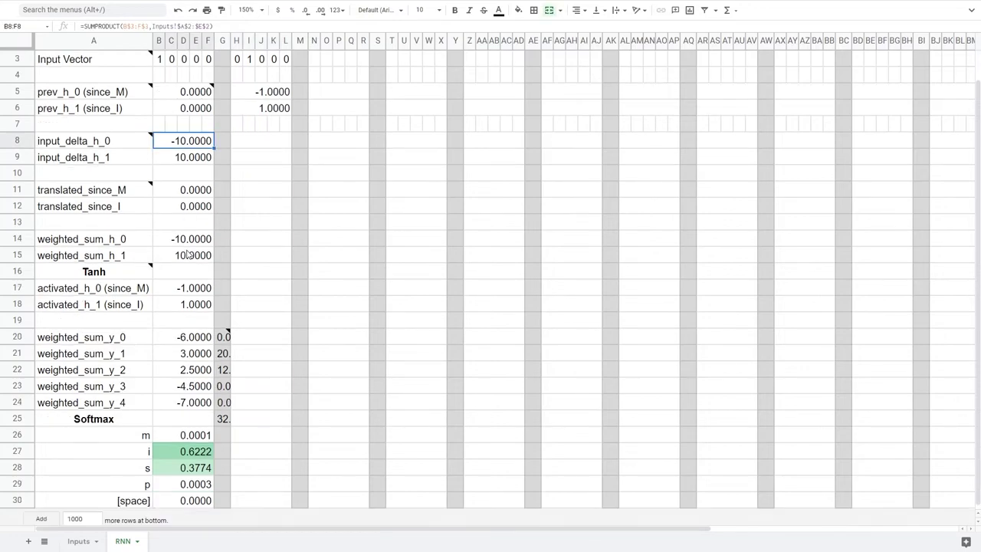
shift+click(222, 486)
key(ctrl+c)
click(259, 125)
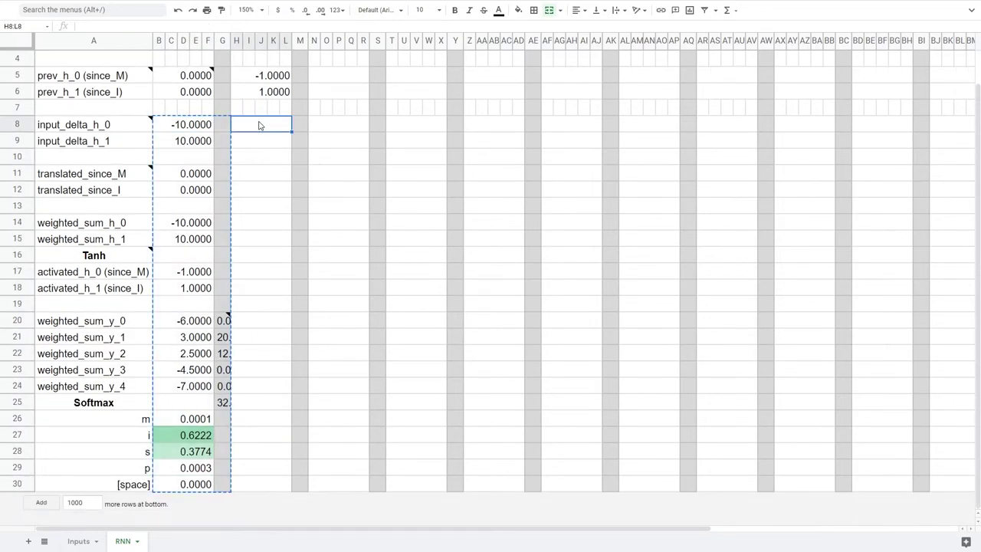
key(ctrl+v)
click(268, 161)
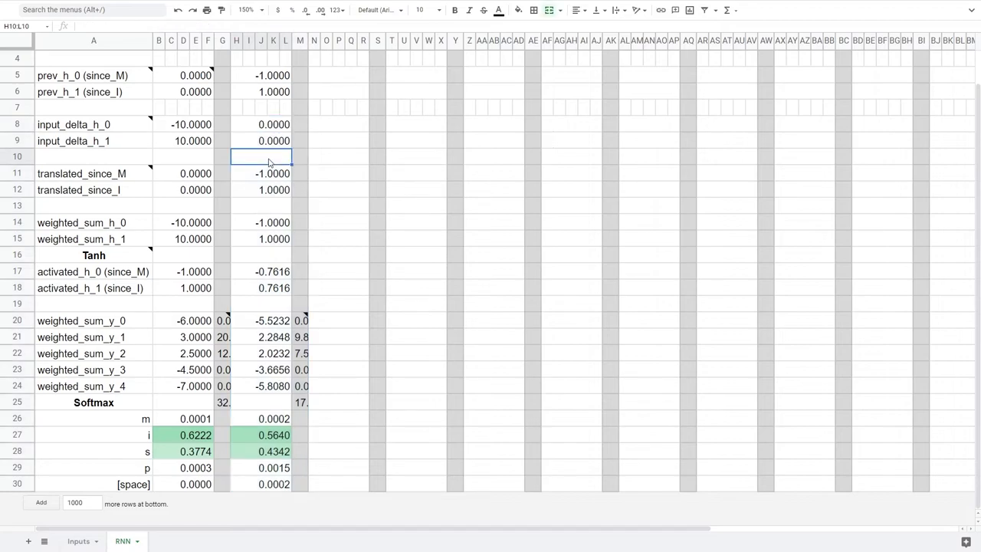
scroll(268, 161, up, 3)
On the Inputs sheet, set input i's weights to -2 (since_I) and 0.1 (since_M).
click(79, 541)
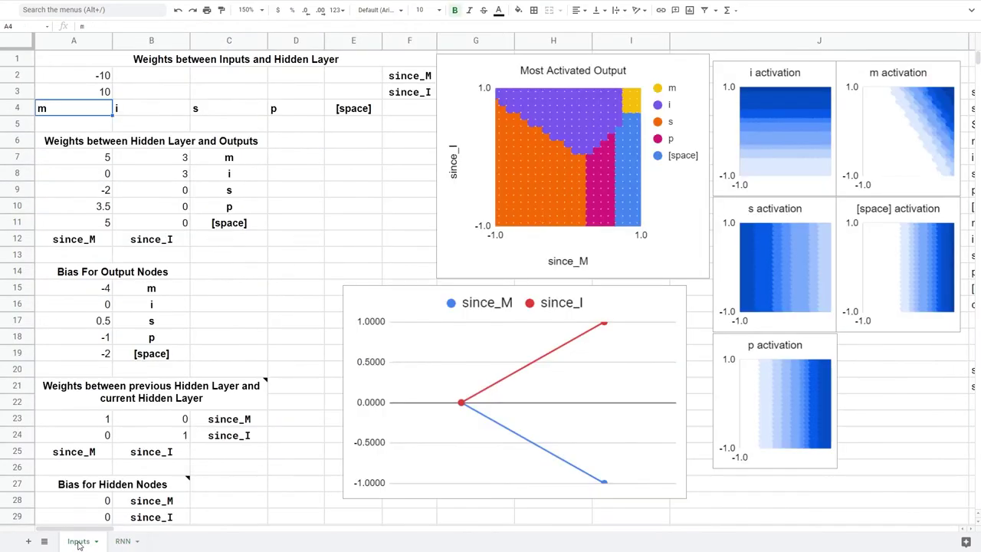
click(167, 131)
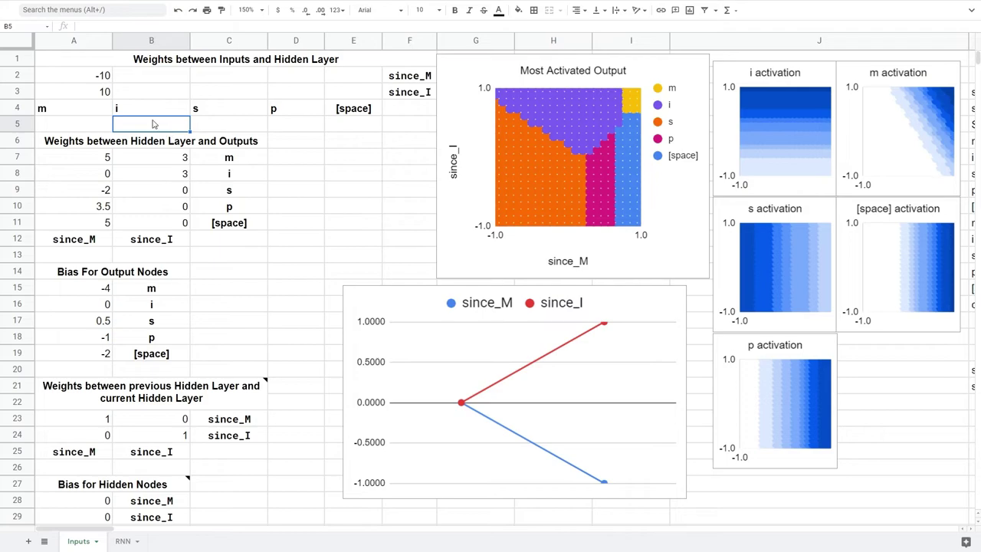
click(157, 97)
text(-2)
key(Return)
click(152, 77)
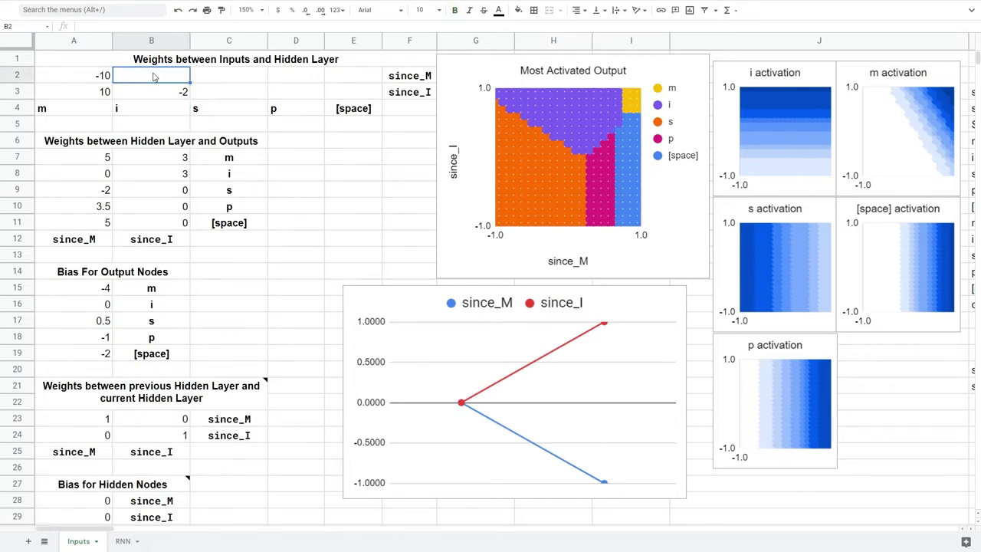
text(0.1)
key(Return)
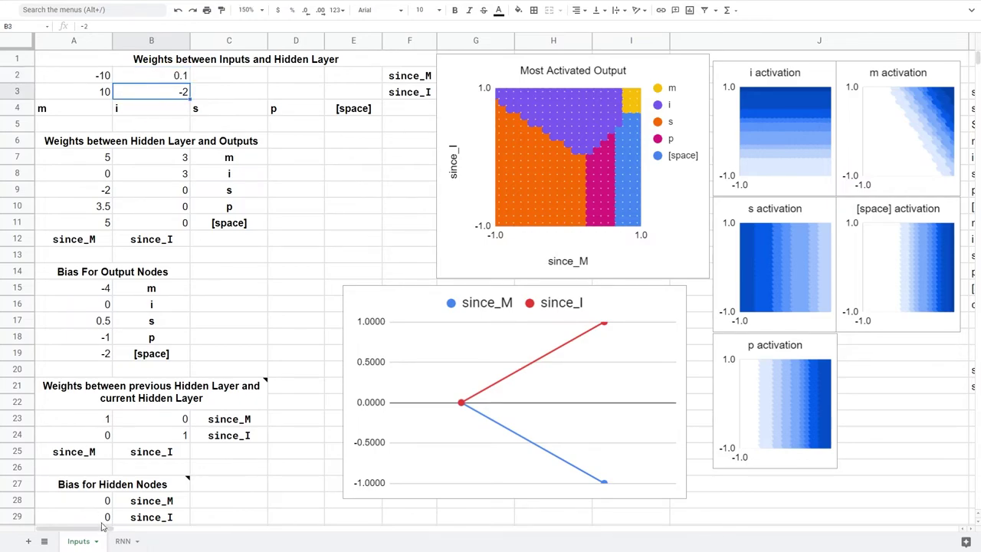
click(120, 541)
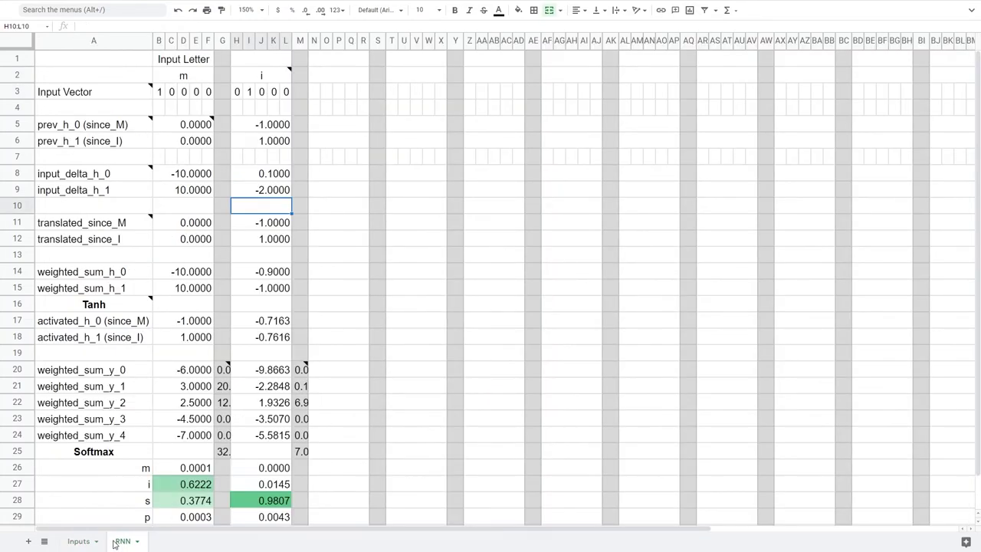
Copy the H2:M30 time-step block and paste it into successive six-column blocks from N2.
scroll(234, 488, down, 2)
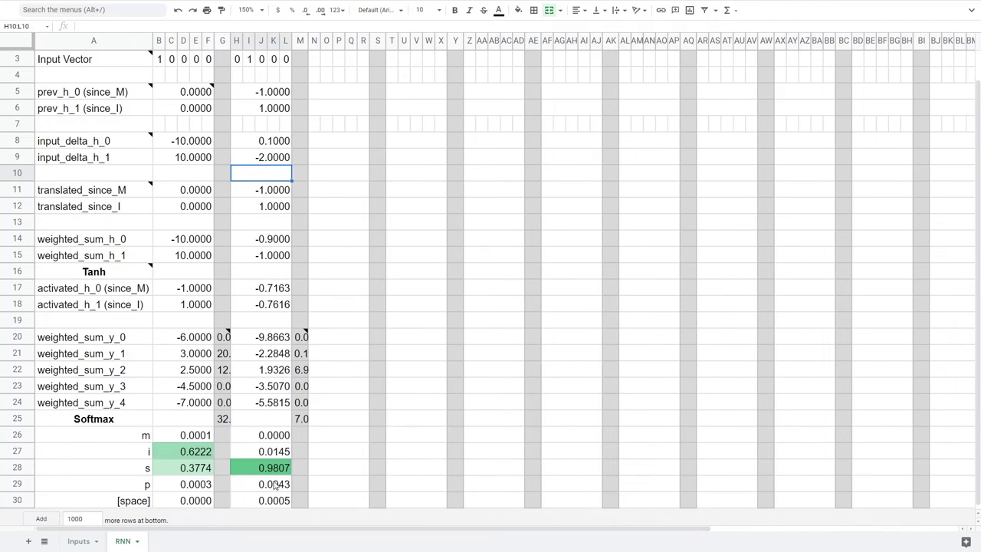
scroll(289, 156, up, 2)
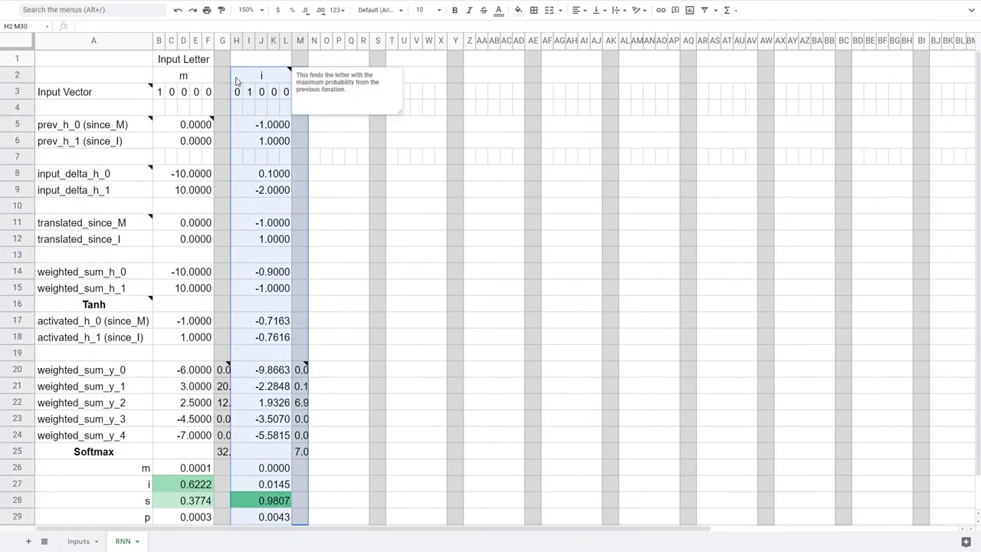
click(238, 80)
key(ctrl+shift+End)
key(ctrl+c)
click(345, 78)
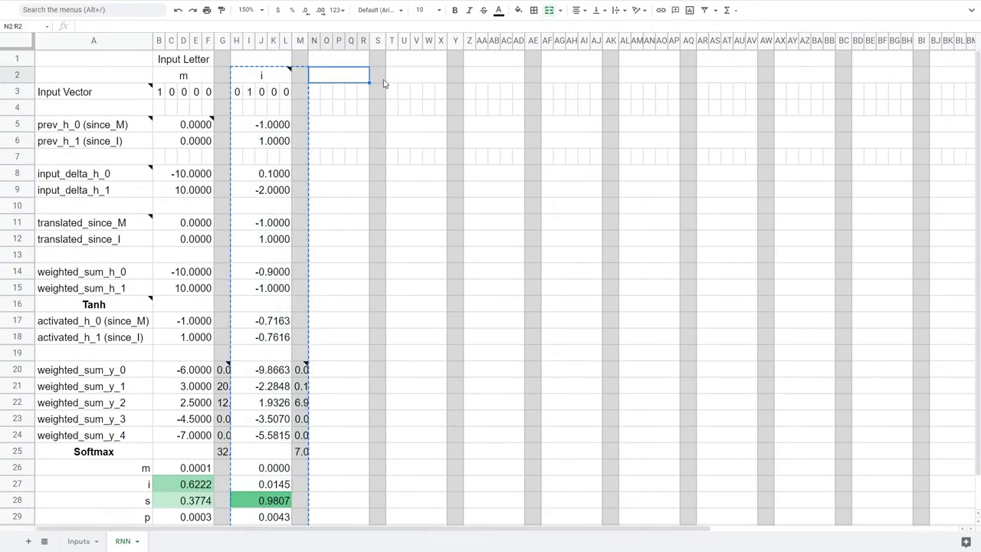
key(ctrl+v)
click(402, 81)
key(ctrl+v)
click(467, 76)
key(ctrl+v)
click(557, 74)
key(ctrl+v)
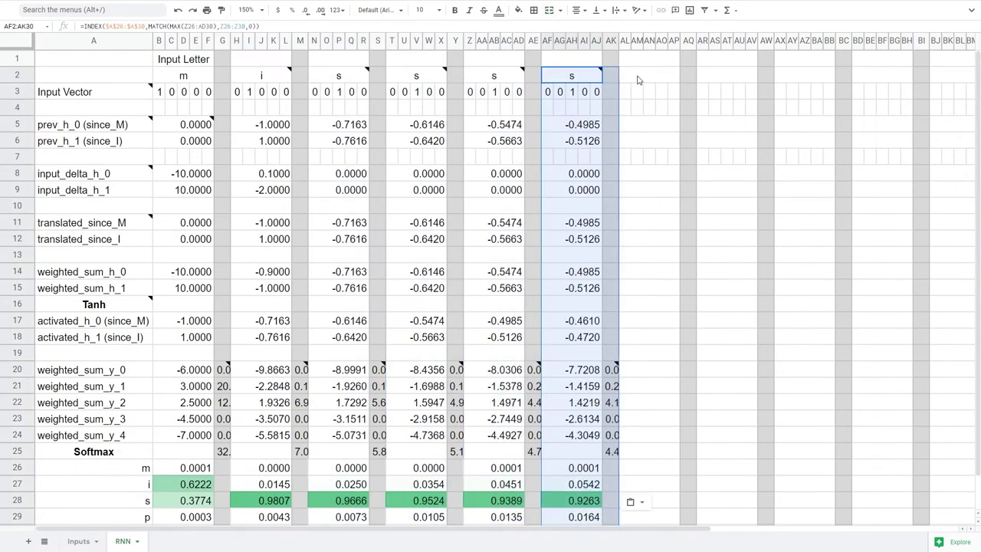
click(637, 77)
key(ctrl+v)
click(700, 76)
key(ctrl+v)
click(781, 79)
key(ctrl+v)
click(861, 77)
Paste further copies of the block in the columns to the right through CH2.
key(ctrl+v)
scroll(861, 77, right, 4)
scroll(861, 77, right, 2)
click(623, 80)
key(ctrl+v)
click(687, 77)
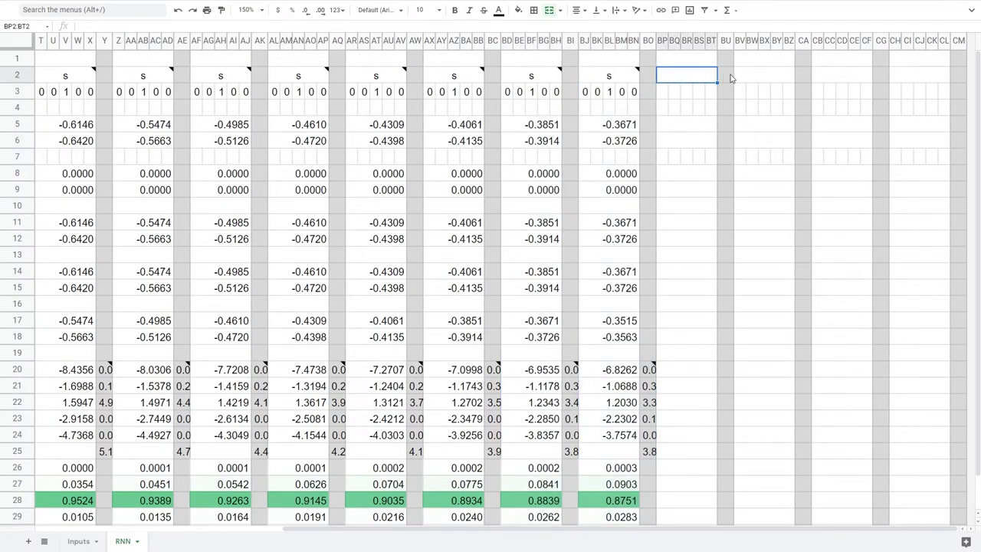
key(ctrl+v)
click(764, 77)
key(ctrl+v)
click(818, 79)
key(ctrl+v)
click(893, 76)
key(ctrl+v)
scroll(645, 117, left, 10)
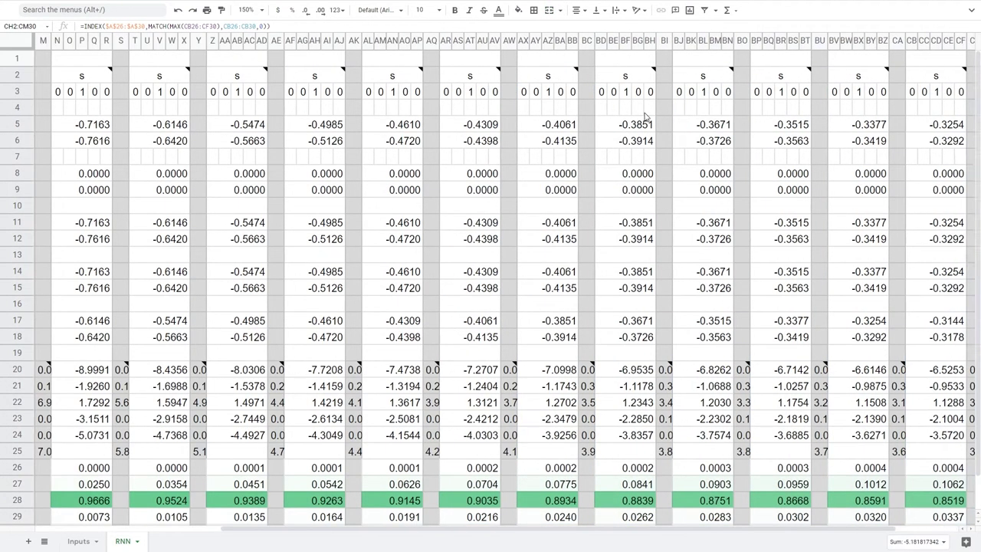
On the Inputs sheet, set the first-row s, p and [space] weights to 0.1, 0.1 and 10.
click(80, 542)
click(222, 82)
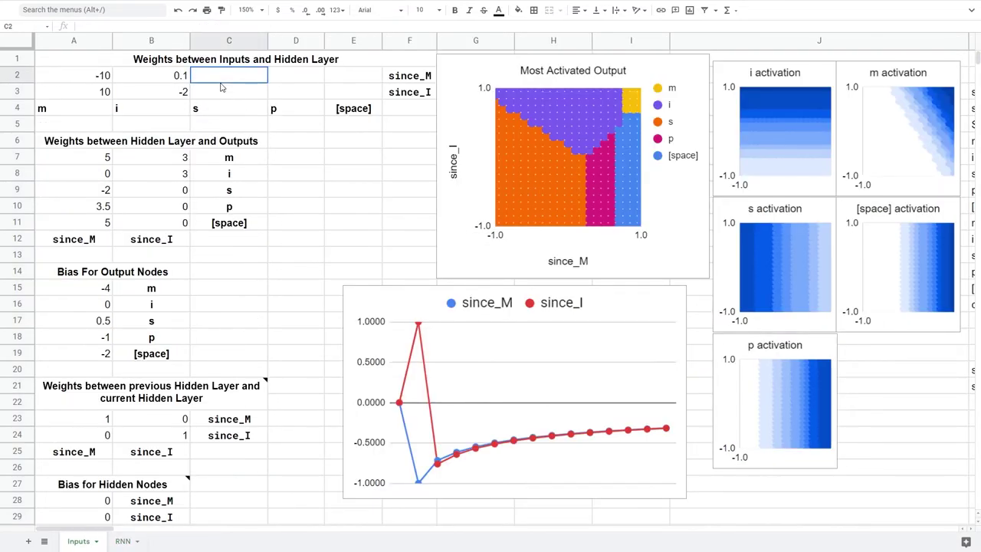
text(.1)
key(BackSpace)
key(Tab)
text(.1)
key(Tab)
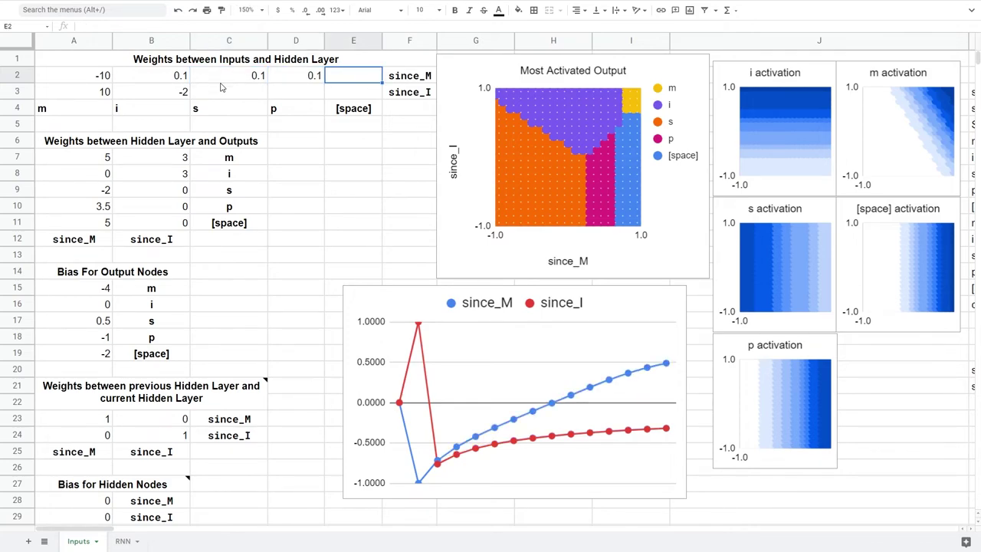
text(10)
key(Return)
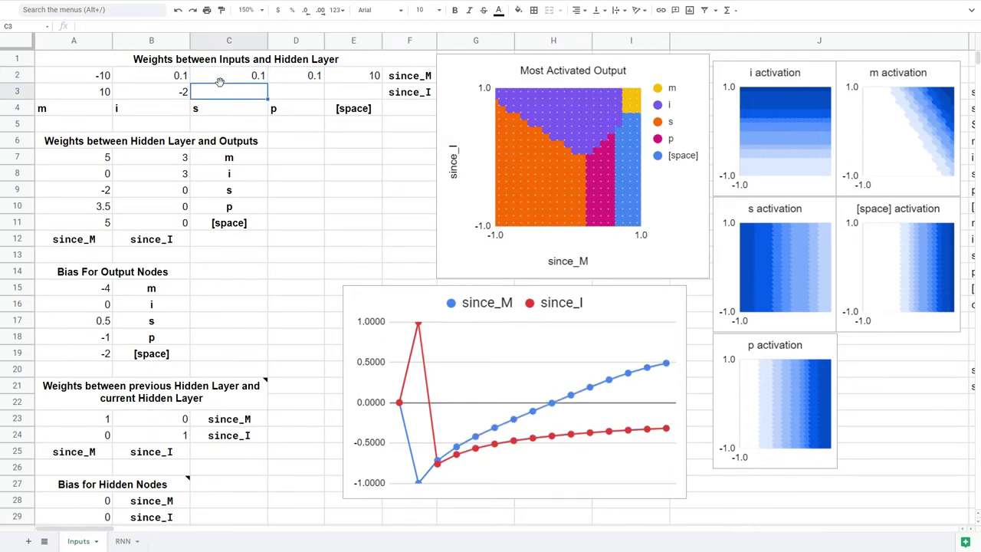
Set the second-row s, p and [space] input weights to 1, 1 and 10.
text(1)
key(Tab)
text(1)
key(Tab)
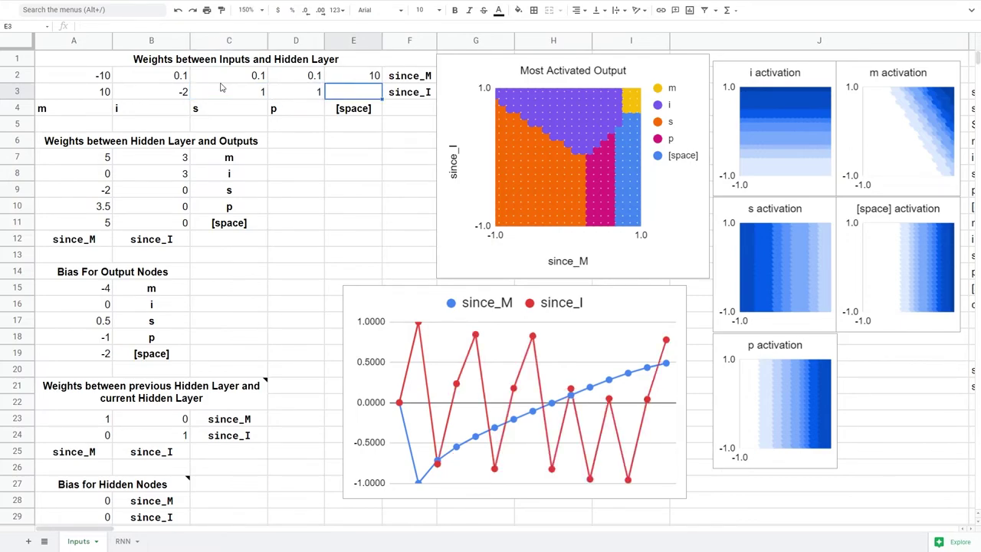
text(10)
key(Return)
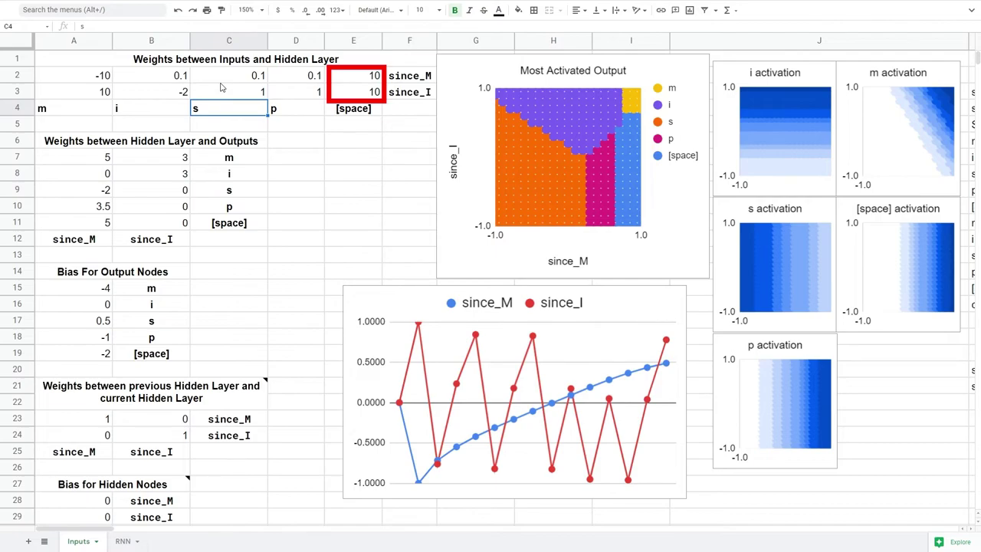
key(Down)
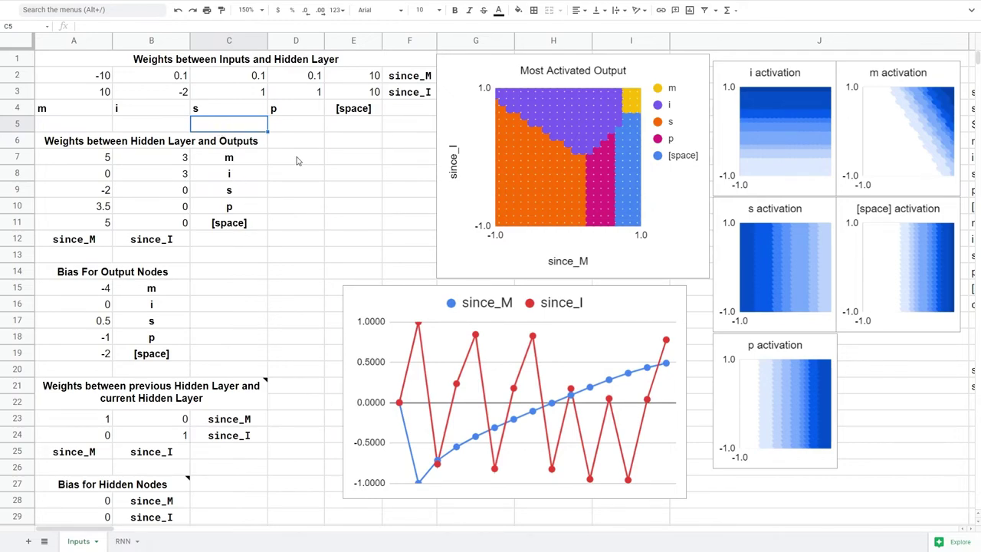
Extend the Most Activated Output chart's data range to K3:R16.
click(475, 264)
right_click(475, 265)
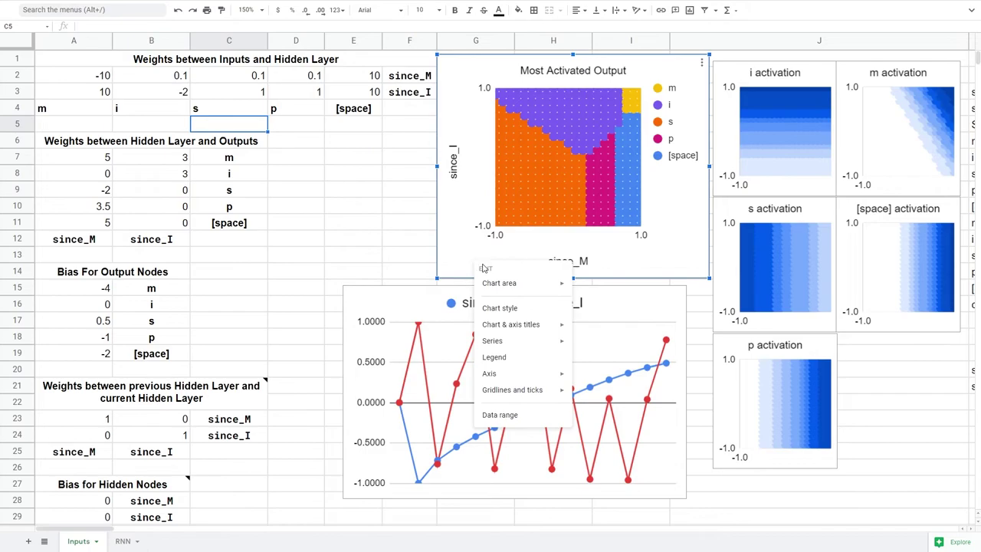
mouse_move(499, 285)
double_click(454, 254)
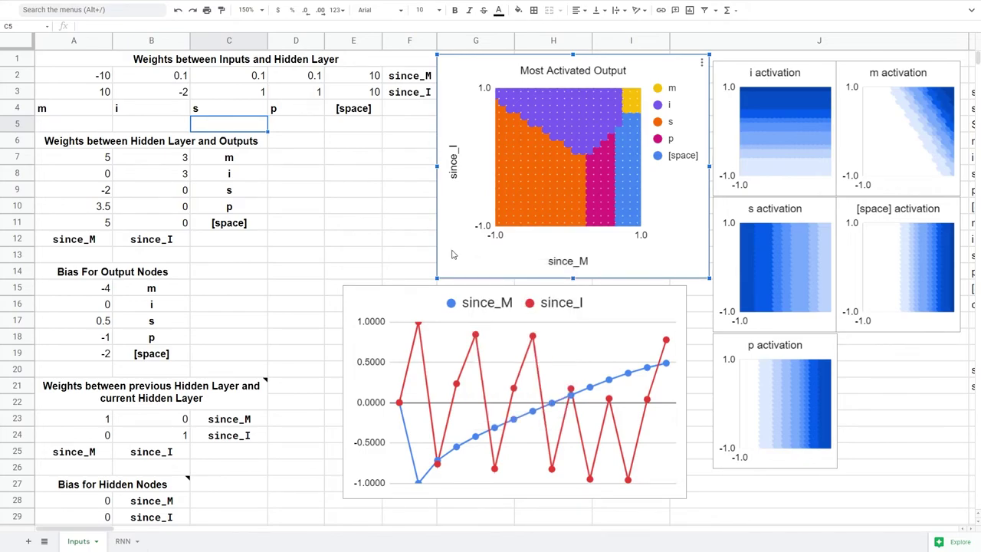
click(388, 261)
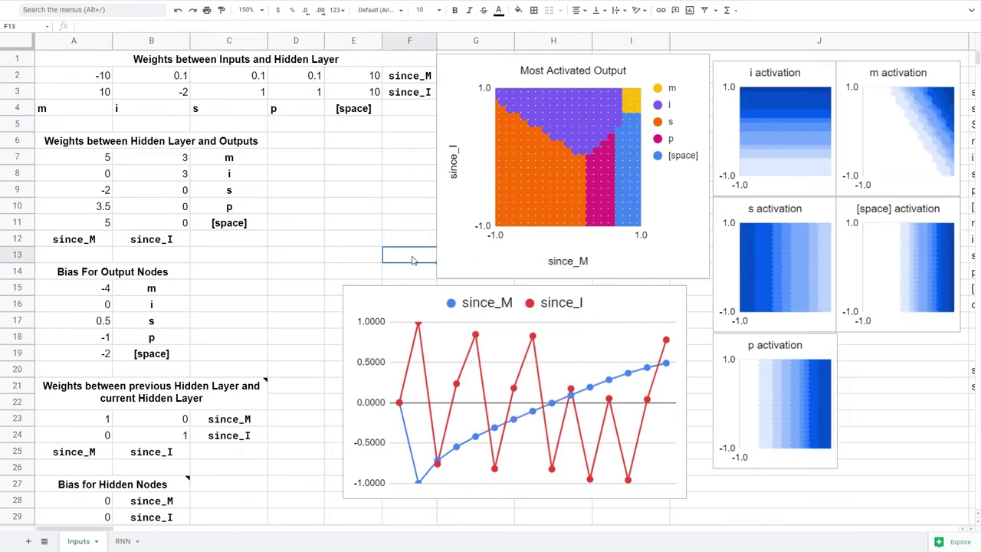
double_click(460, 261)
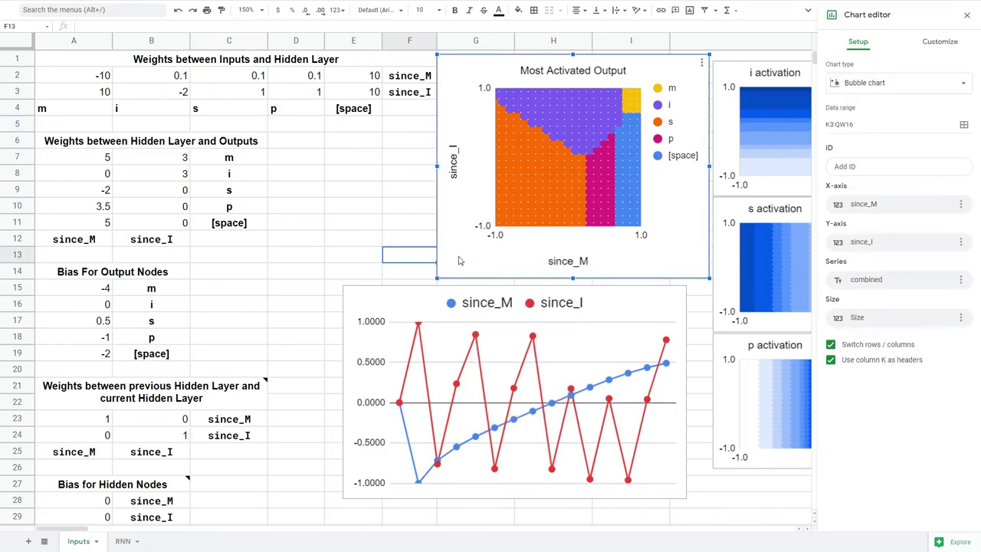
click(841, 125)
key(BackSpace)
key(BackSpace)
key(BackSpace)
key(BackSpace)
text(R116)
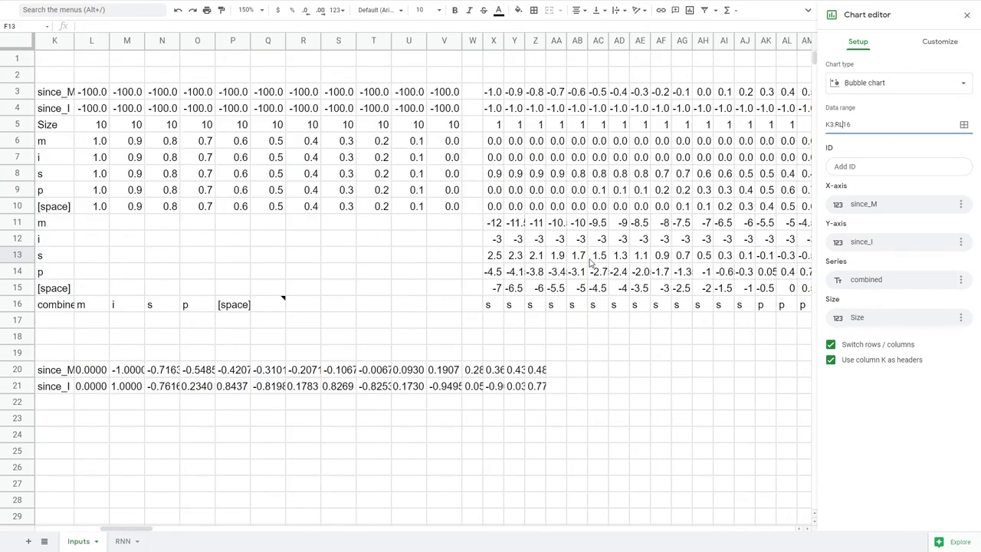
Enter 'step' in header cell Q16 to name the new dot series.
click(277, 312)
text(step)
key(Return)
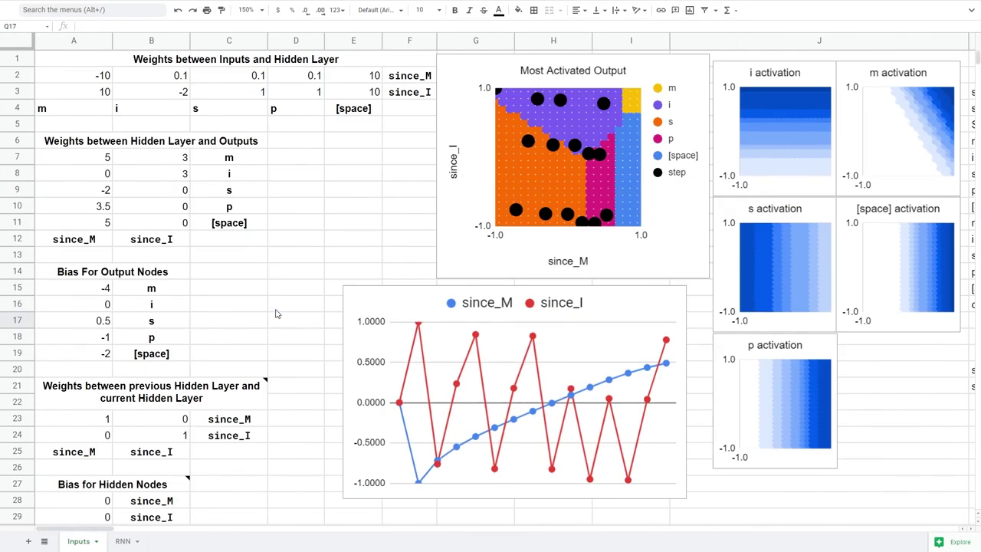
Set the first-row i, s and p input weights to 0.2 and check the RNN predictions.
click(375, 247)
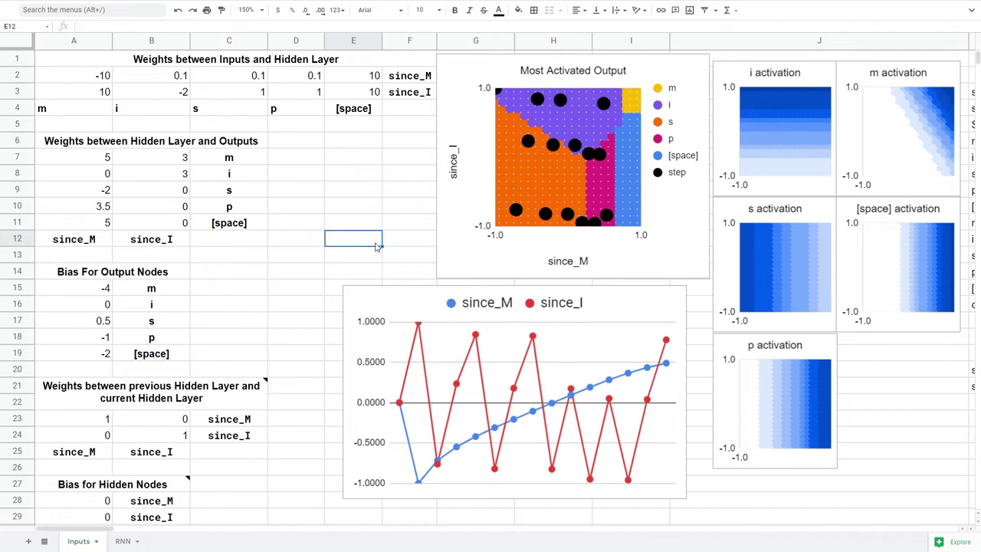
click(247, 79)
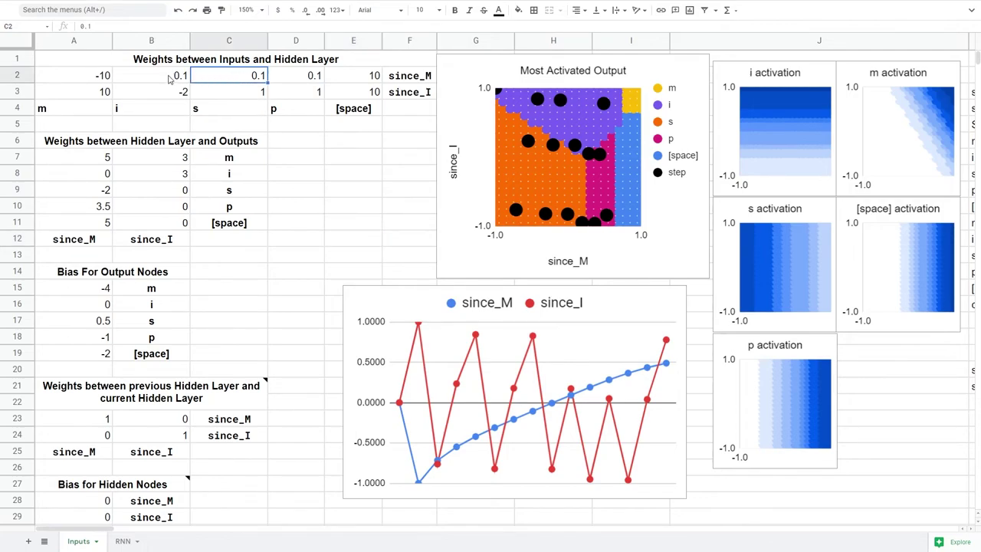
click(163, 79)
text(0.2)
key(Tab)
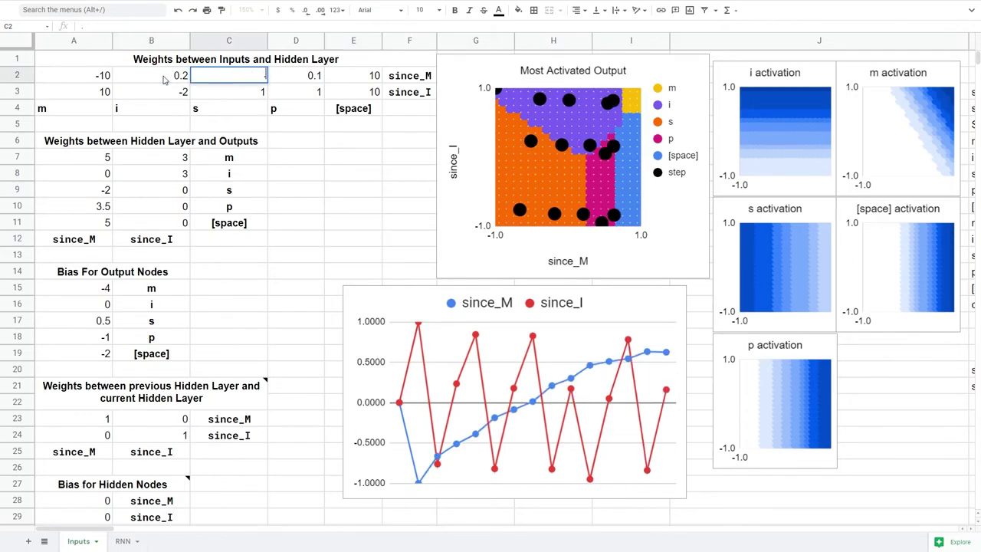
text(0.2)
key(Tab)
text(0.2)
key(Return)
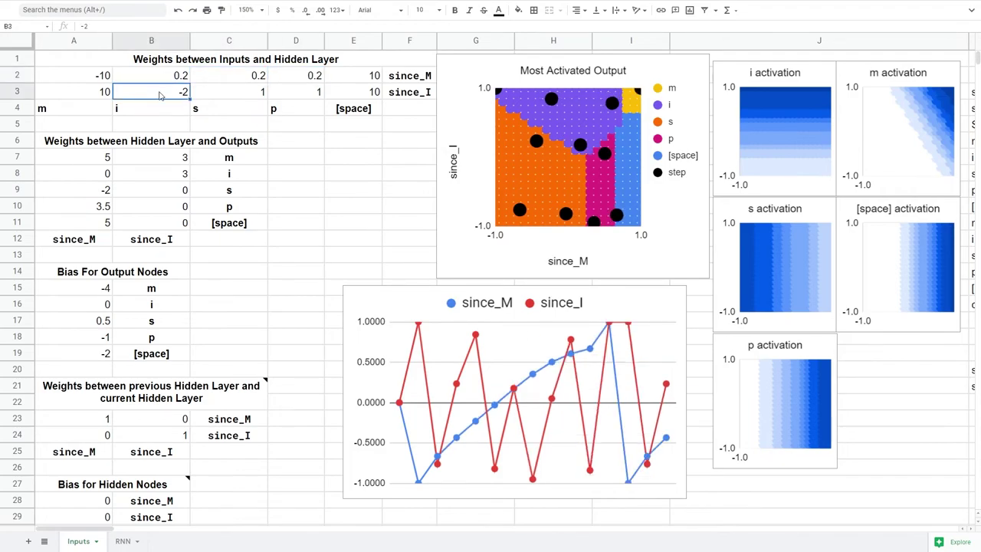
click(122, 542)
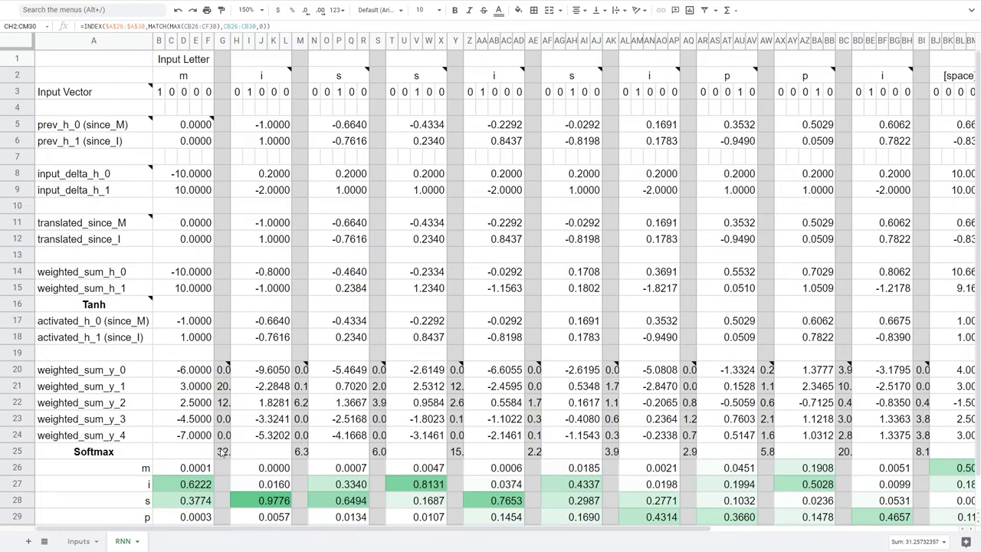
Back on the Inputs sheet, set the second-row s and p weights to 0.75.
click(79, 542)
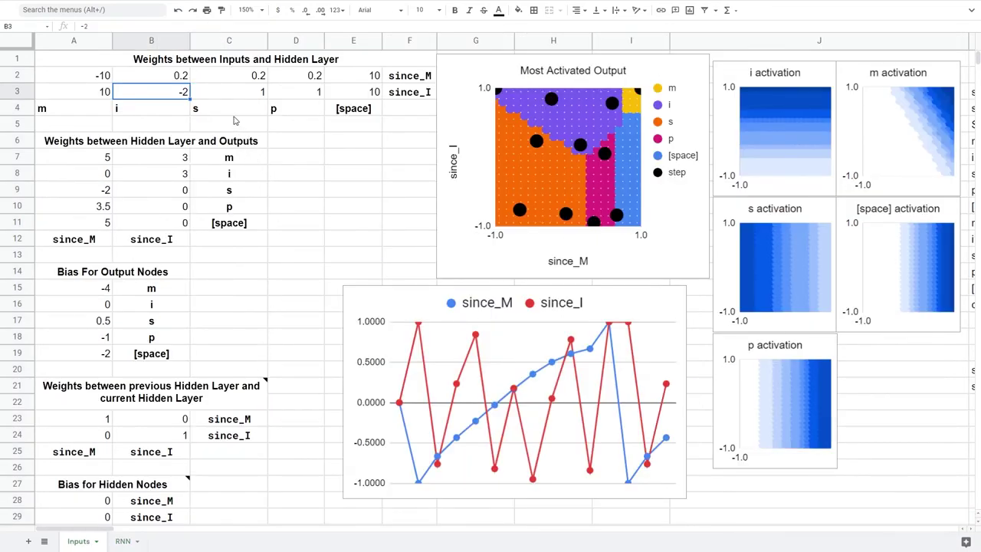
click(222, 98)
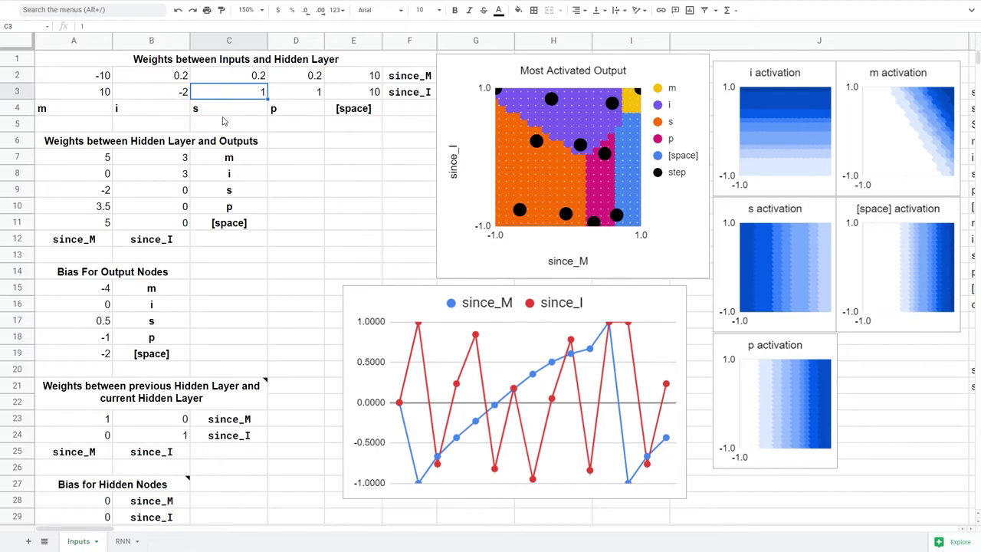
text(.75)
key(Tab)
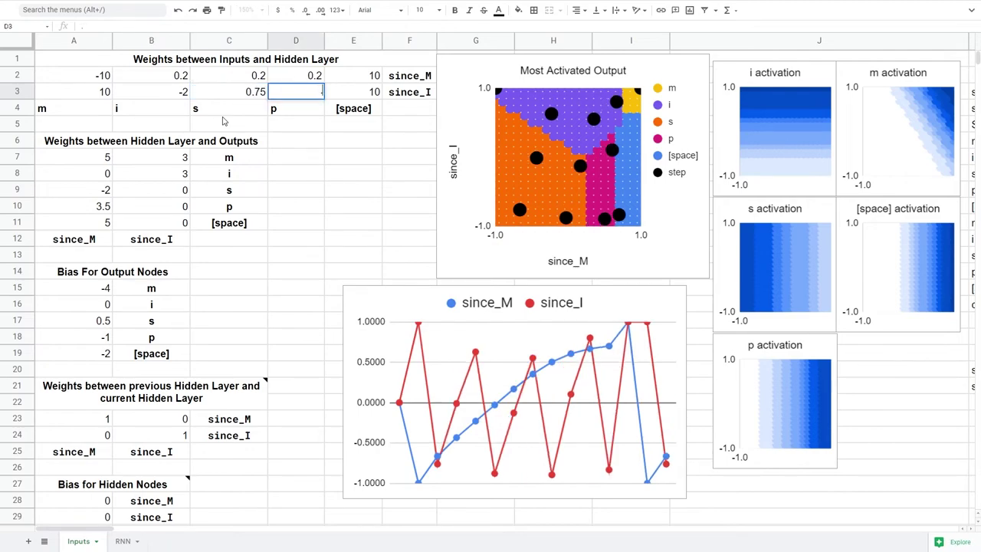
click(223, 121)
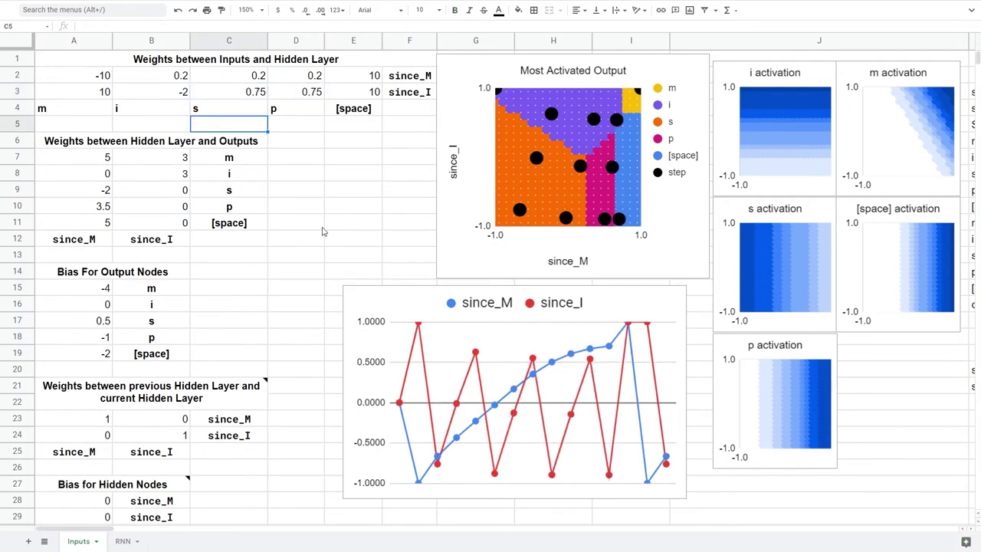
key(Right)
key(Down)
key(Down)
key(Down)
key(Down)
key(Down)
key(Down)
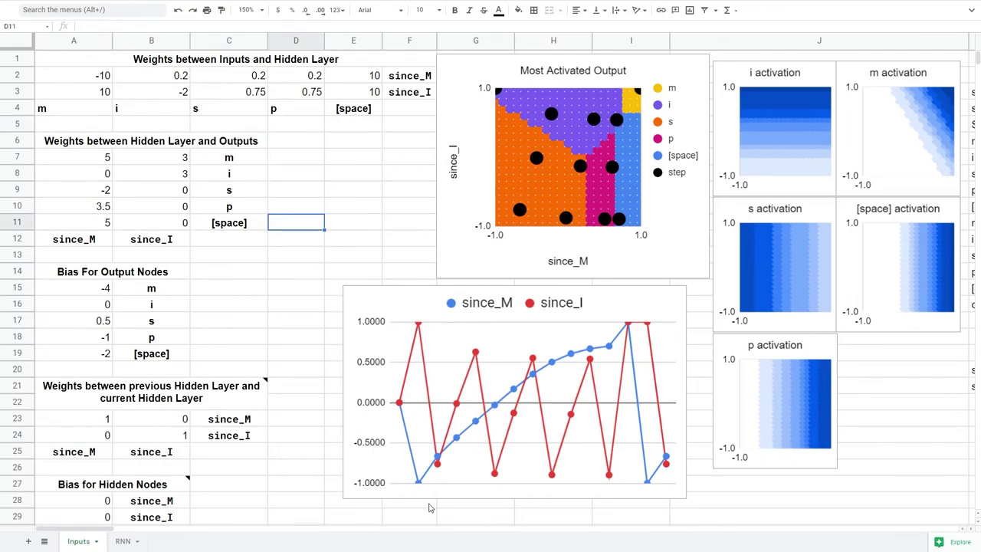